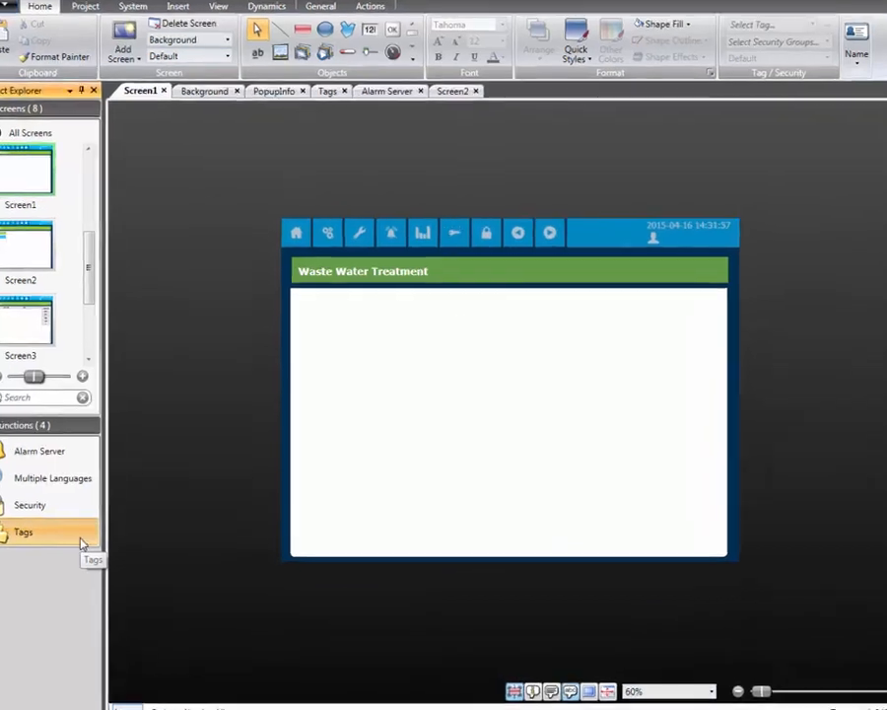
# Open the project's tag list, rename Tag1 as MyTag and connect it to address D0 on Controller1.
pyautogui.click(99, 523)
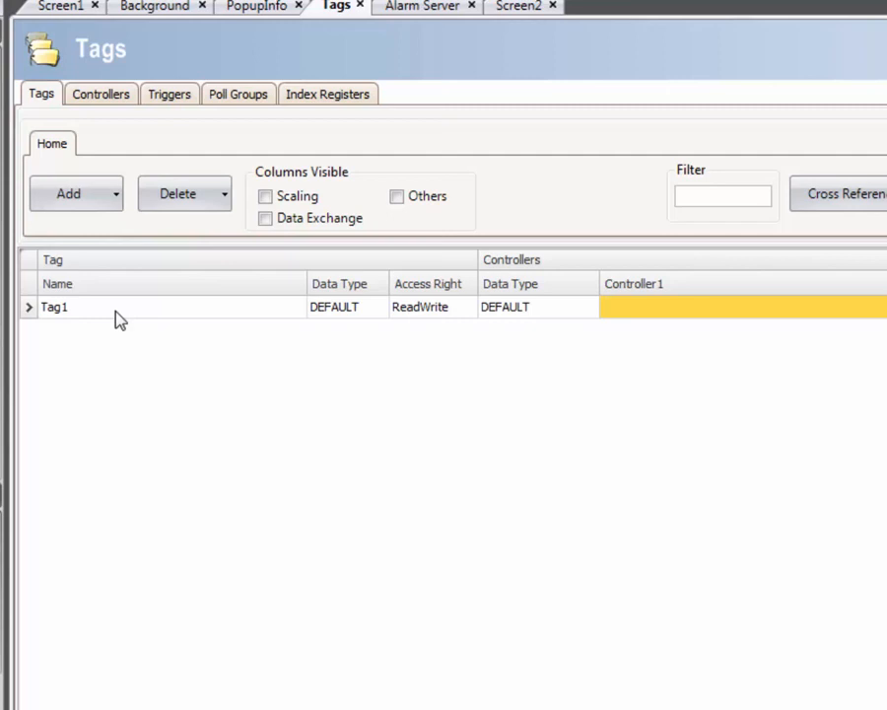
pyautogui.doubleClick(116, 311)
pyautogui.write('My')
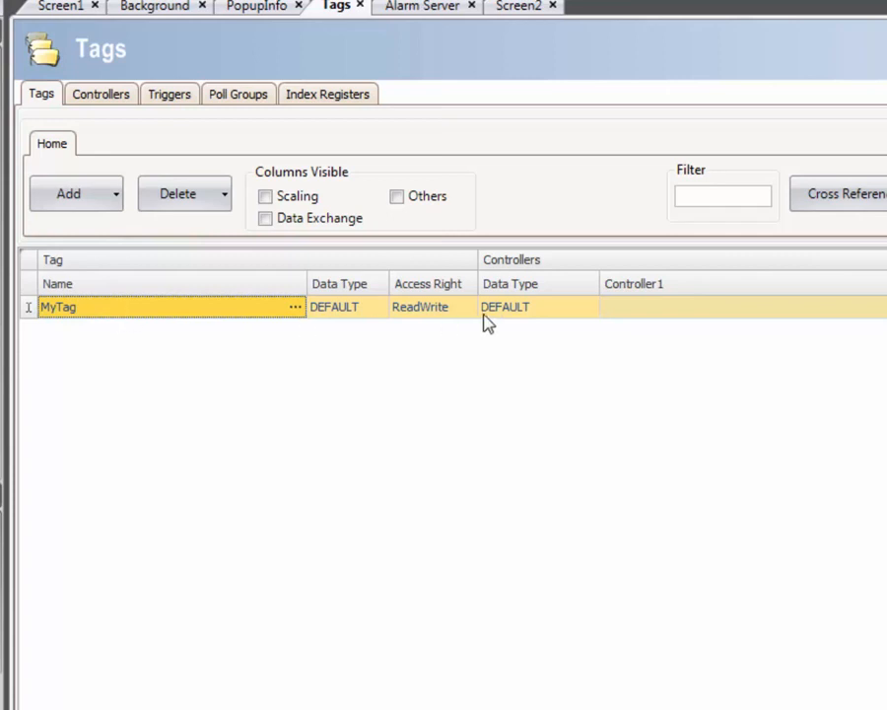
pyautogui.click(631, 313)
pyautogui.write('D')
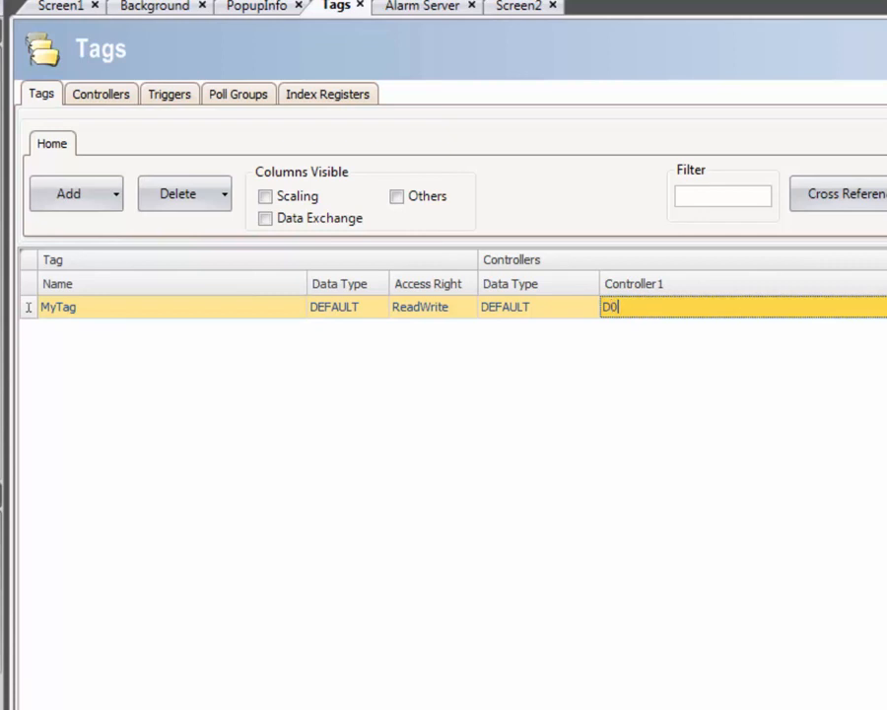
pyautogui.write('0')
pyautogui.press('Return')
# Change Controller1 to the CoDeSys brand with the CoDeSys ARTI protocol.
pyautogui.click(111, 101)
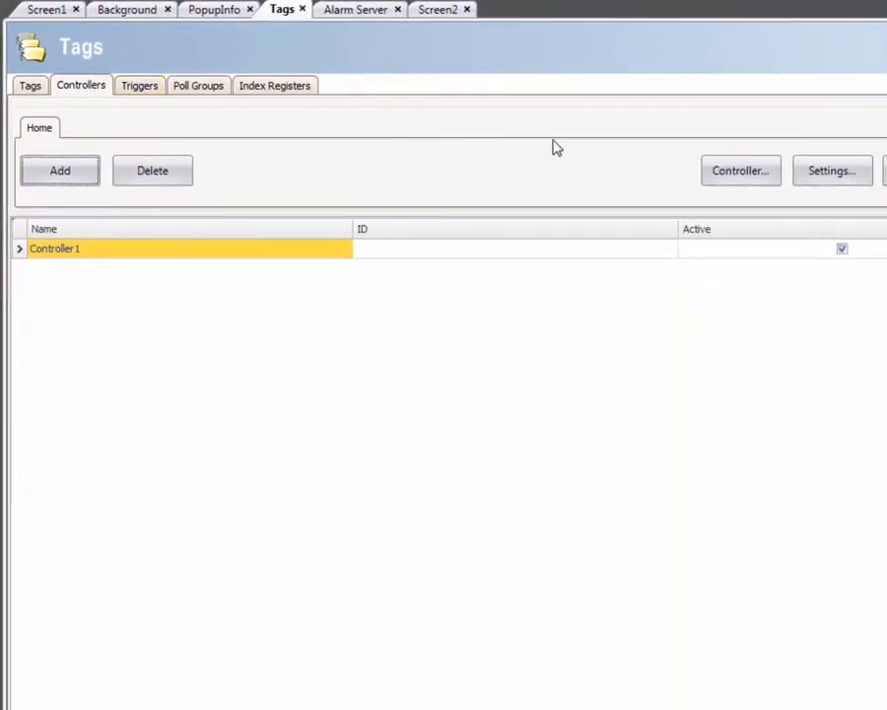
pyautogui.click(724, 171)
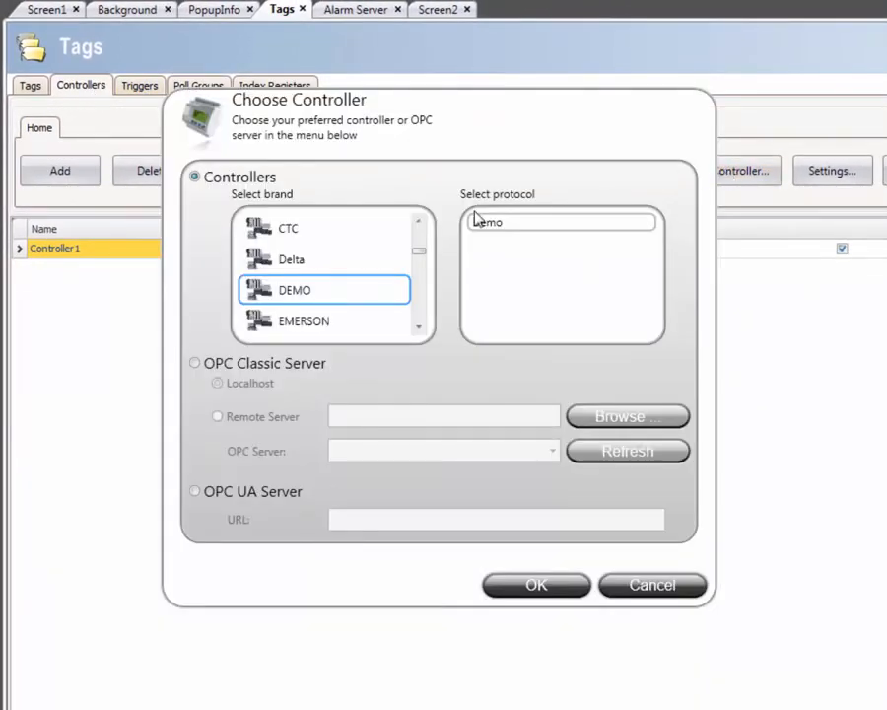
pyautogui.click(419, 224)
pyautogui.click(419, 225)
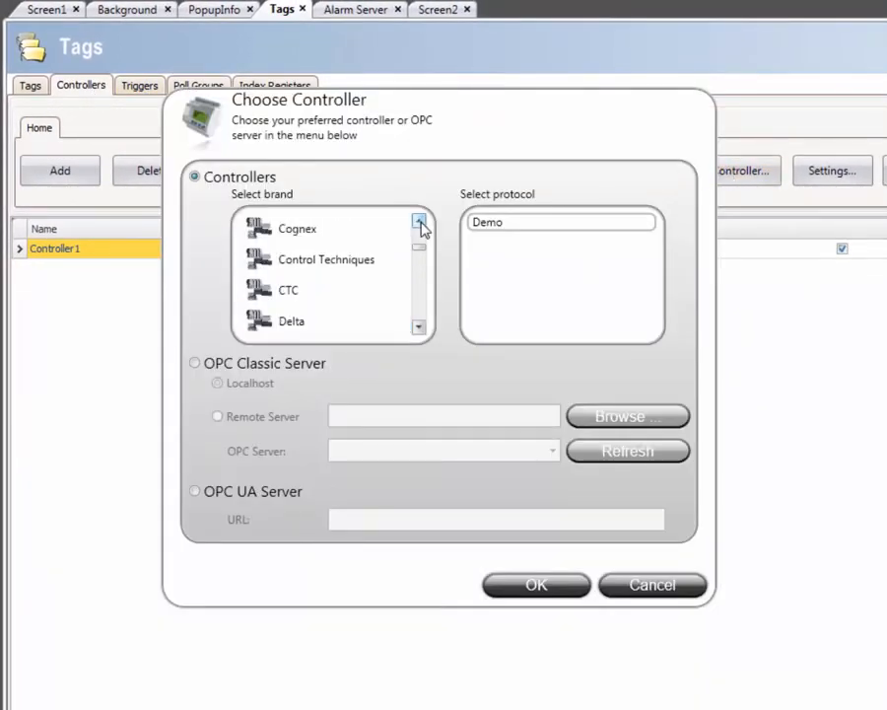
pyautogui.click(420, 224)
pyautogui.click(420, 225)
pyautogui.click(366, 259)
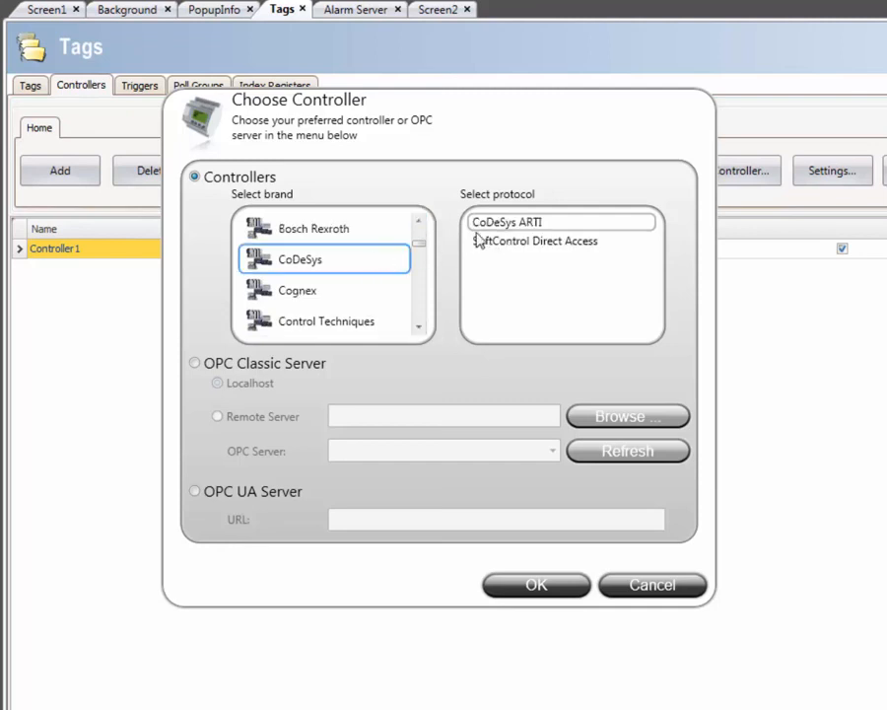
pyautogui.click(532, 588)
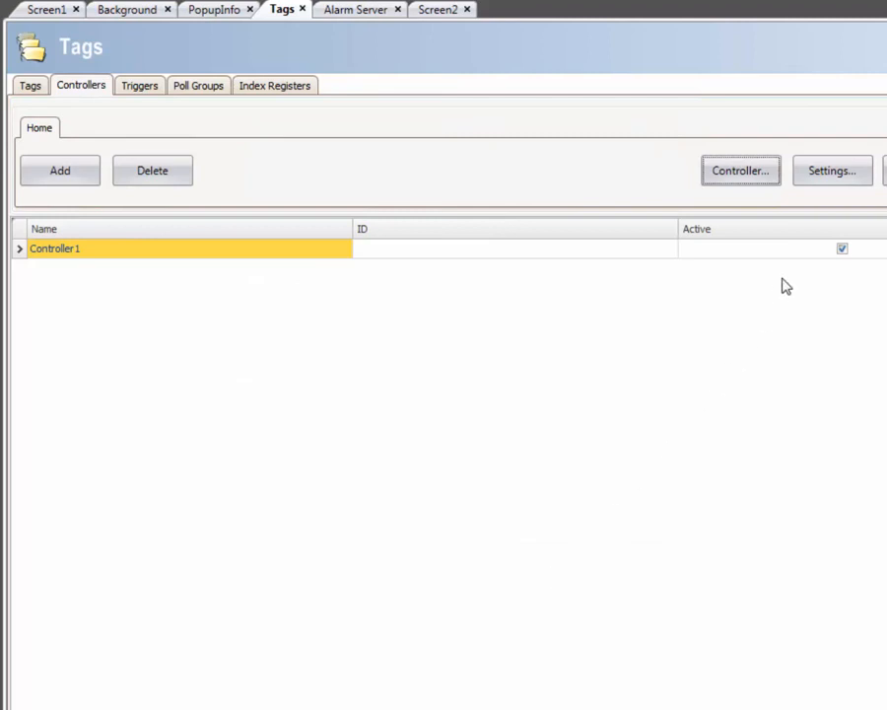
# In the controller's driver settings, set the address of station 1 to 127.0.0.1.
pyautogui.click(838, 183)
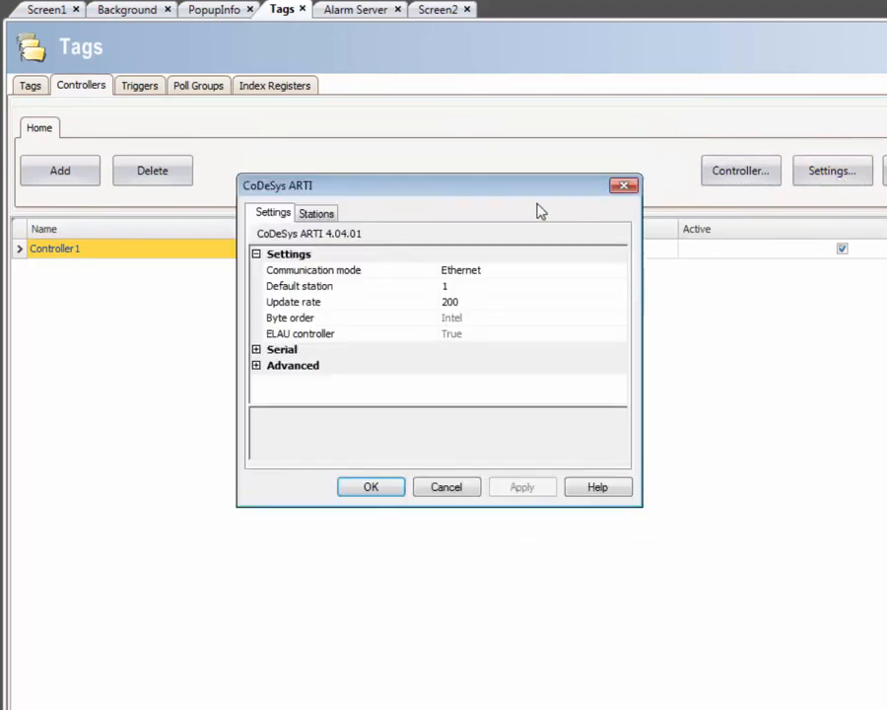
pyautogui.click(317, 214)
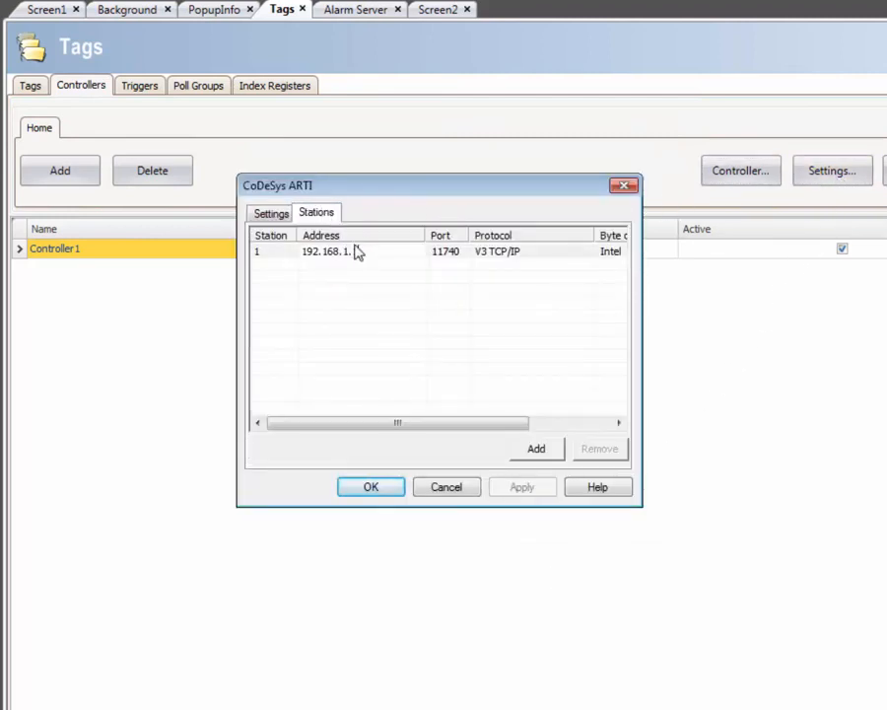
pyautogui.click(347, 252)
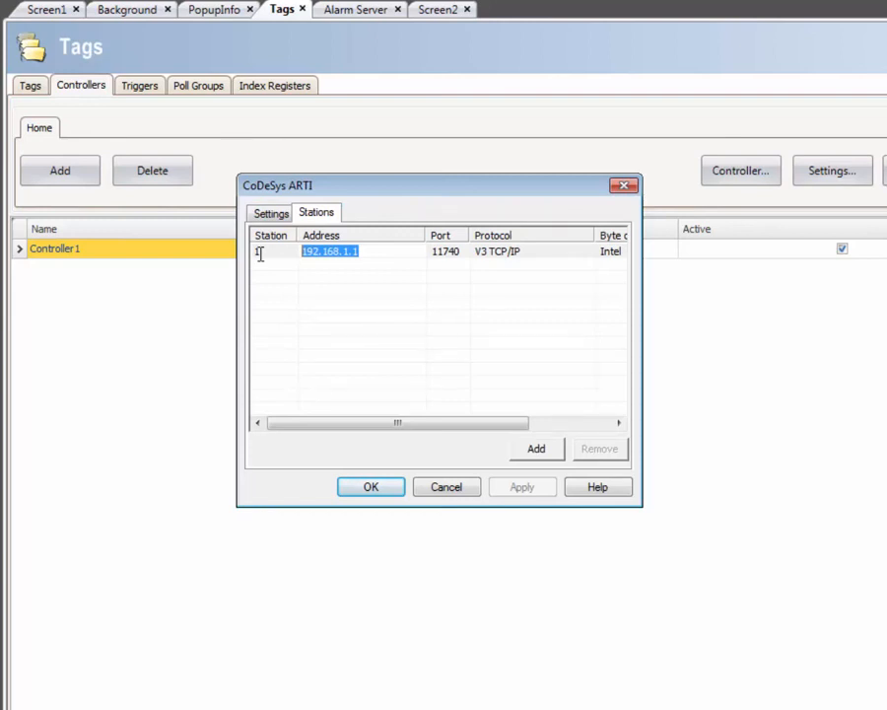
pyautogui.write('127.0.0')
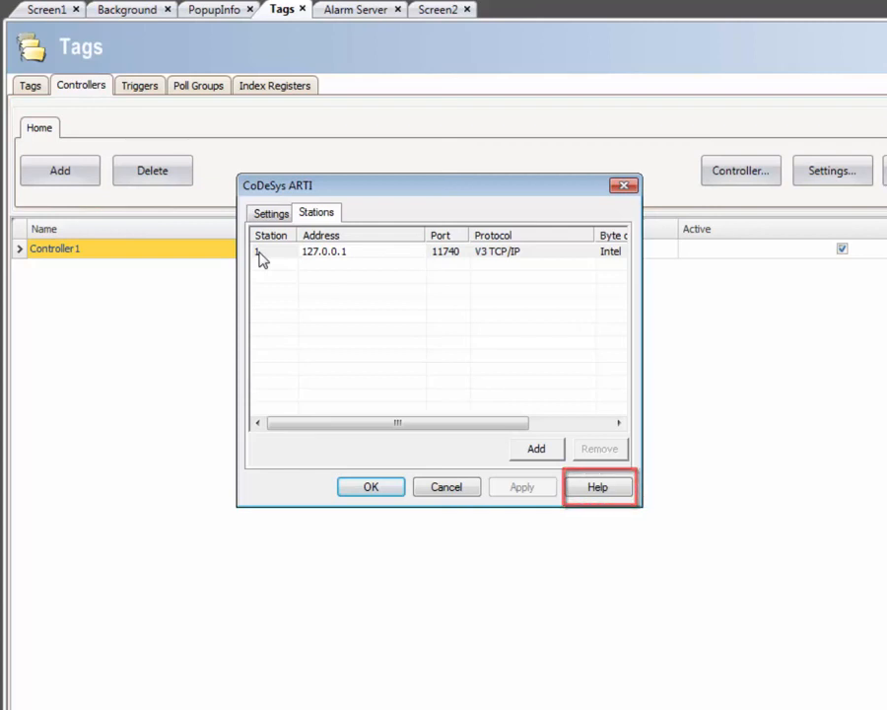
pyautogui.click(366, 321)
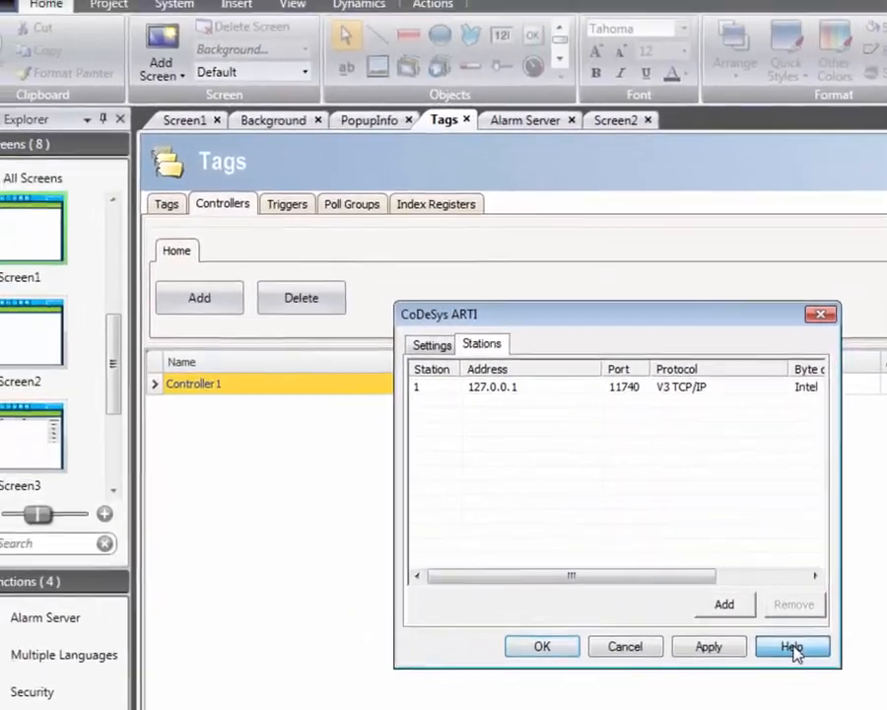
# Consult the CoDeSys ARTI driver help, examining its release notes, settings and addressing topics.
pyautogui.click(597, 486)
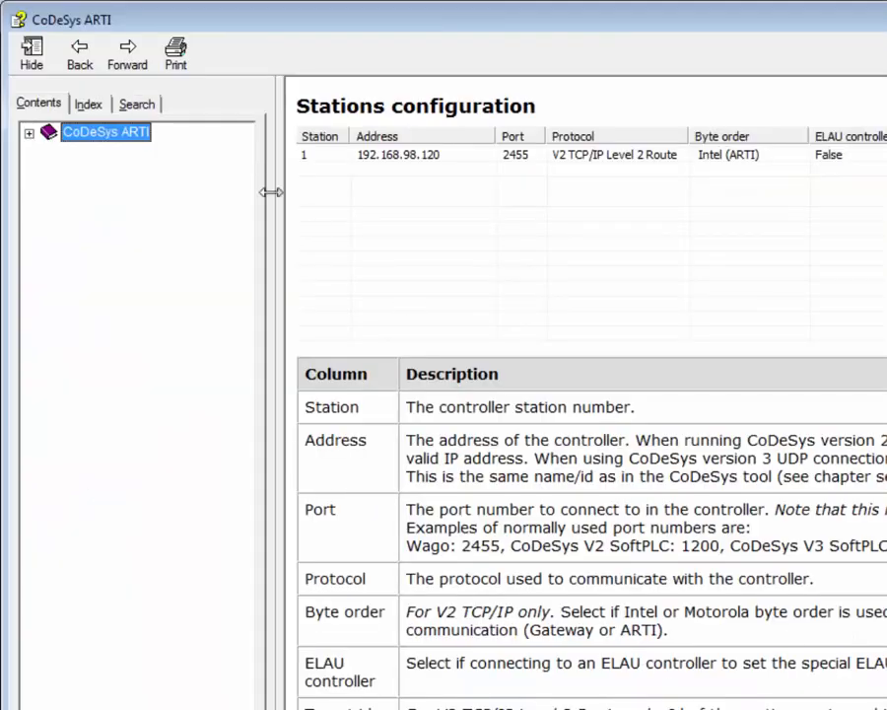
pyautogui.click(30, 134)
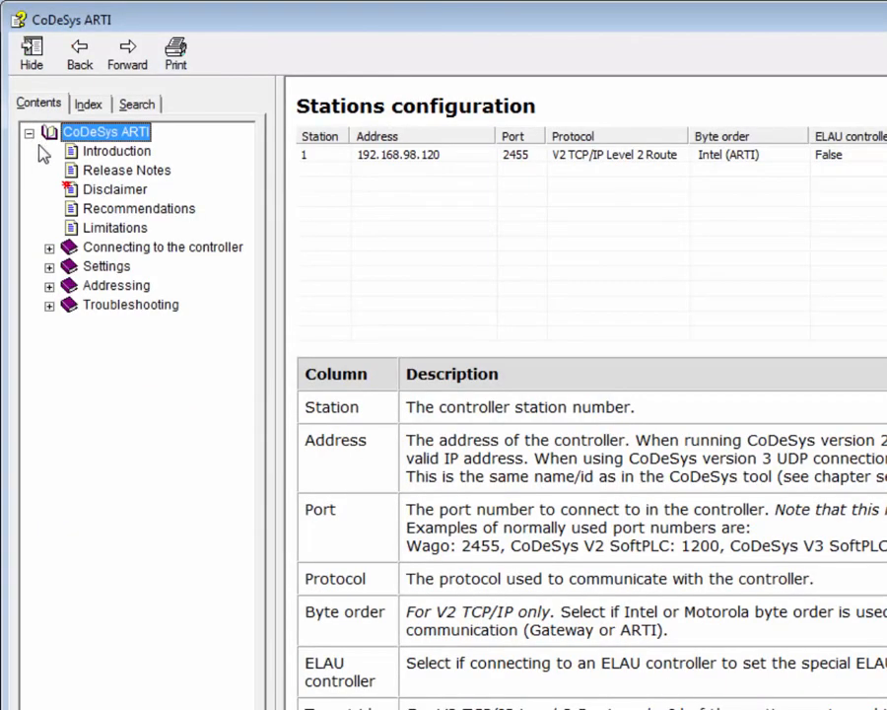
pyautogui.click(73, 171)
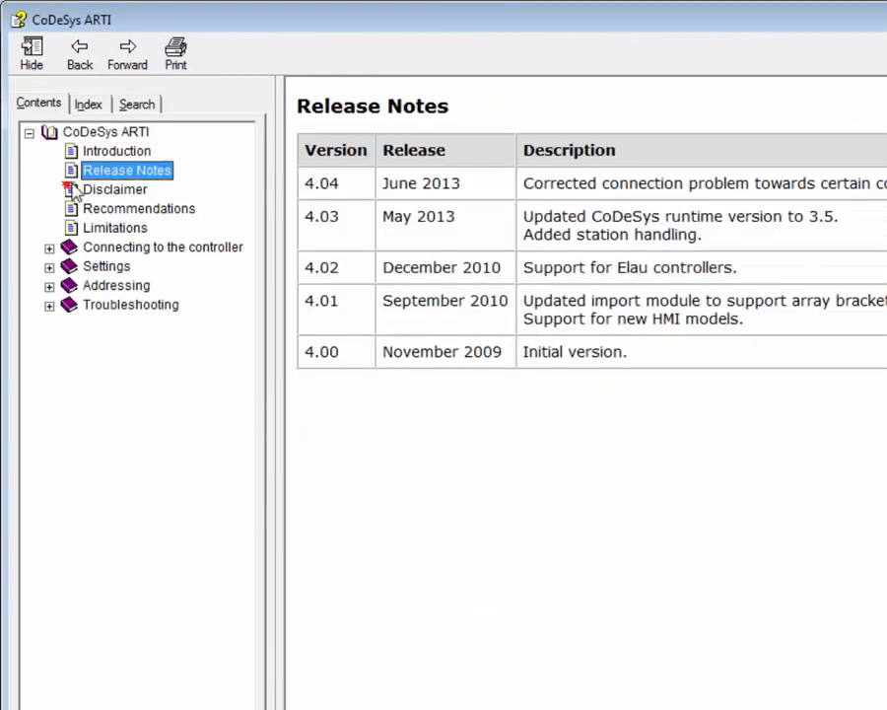
pyautogui.click(49, 266)
pyautogui.click(89, 267)
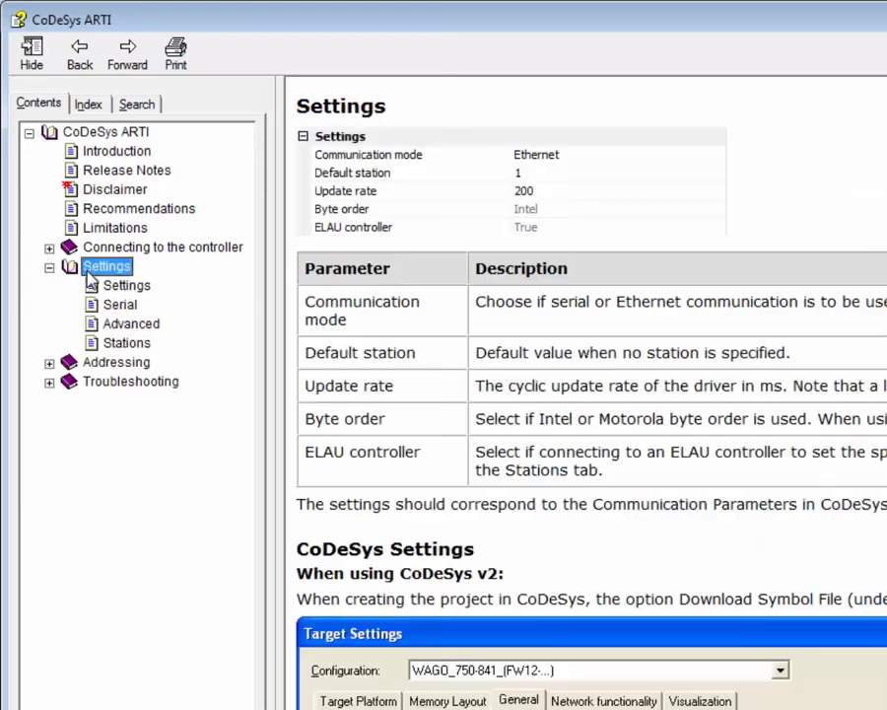
pyautogui.click(49, 362)
pyautogui.click(119, 382)
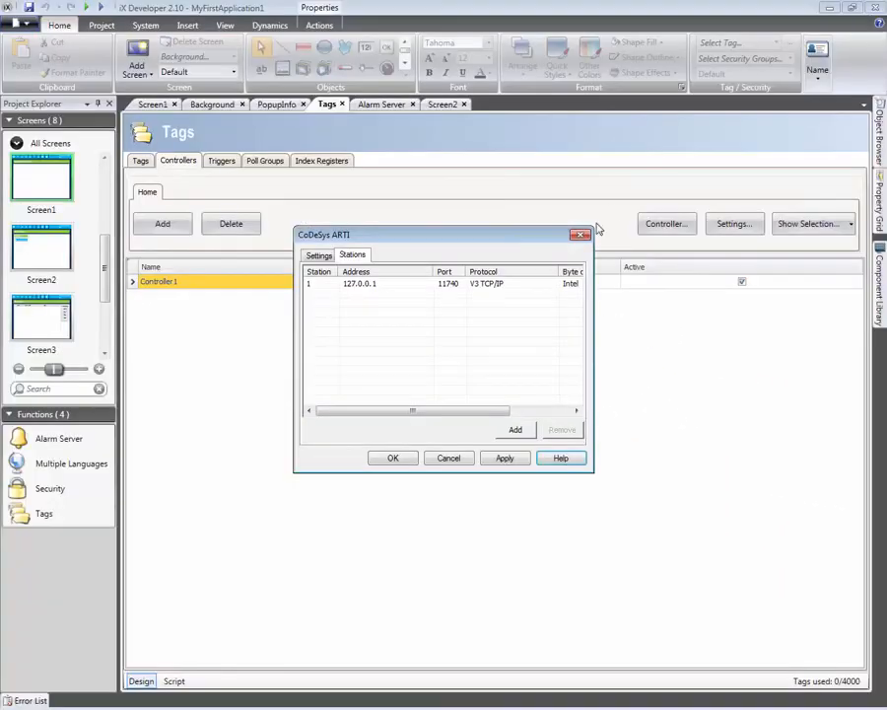
# Accept the driver settings and start importing tags to Controller1 from SimulationApp.Device.Application.xml using the CoDeSys V2/V3 import format.
pyautogui.click(395, 458)
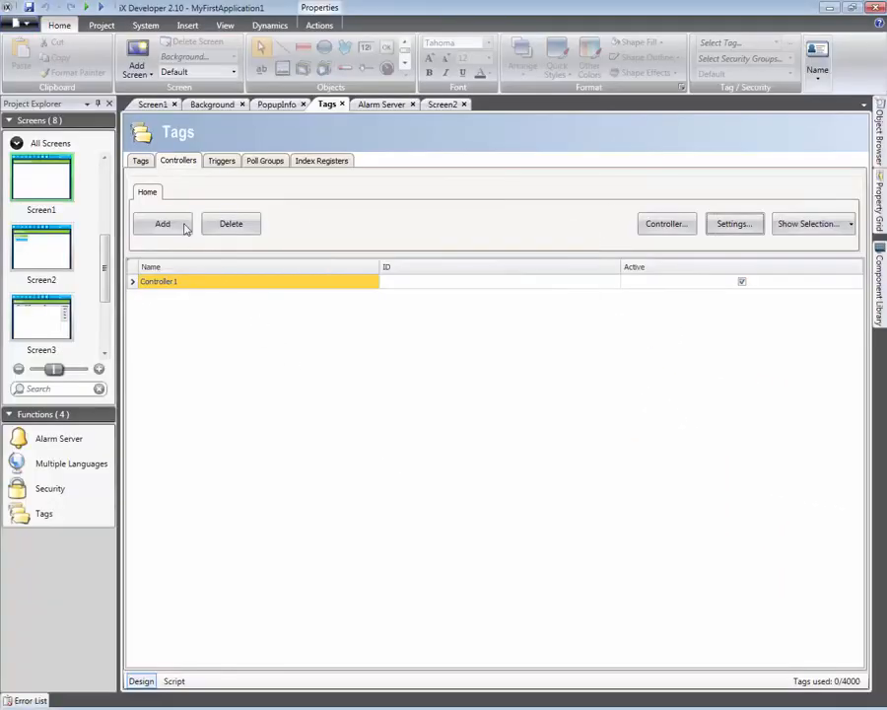
pyautogui.click(140, 162)
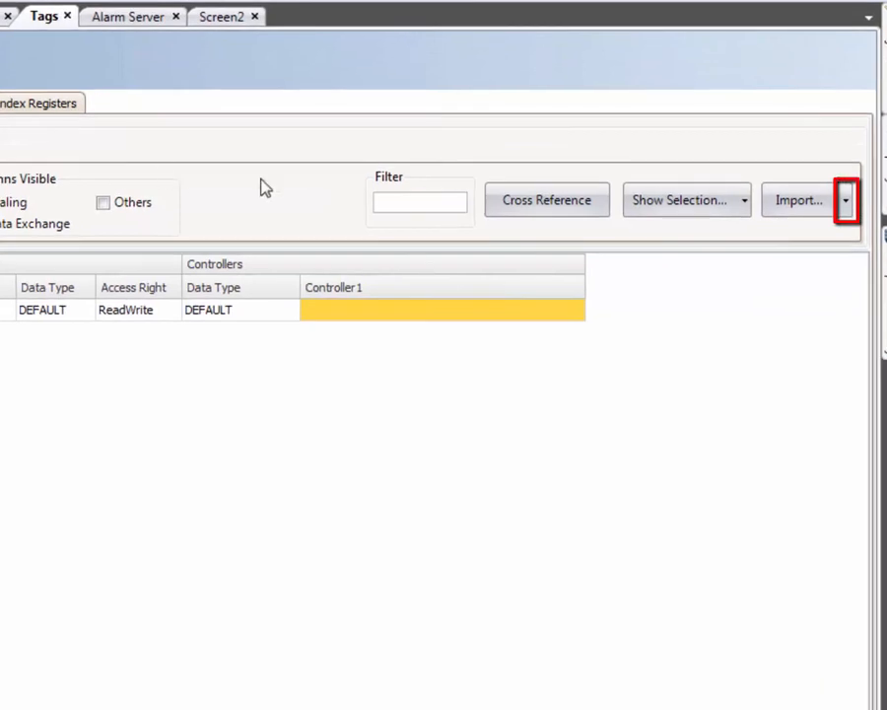
pyautogui.click(846, 203)
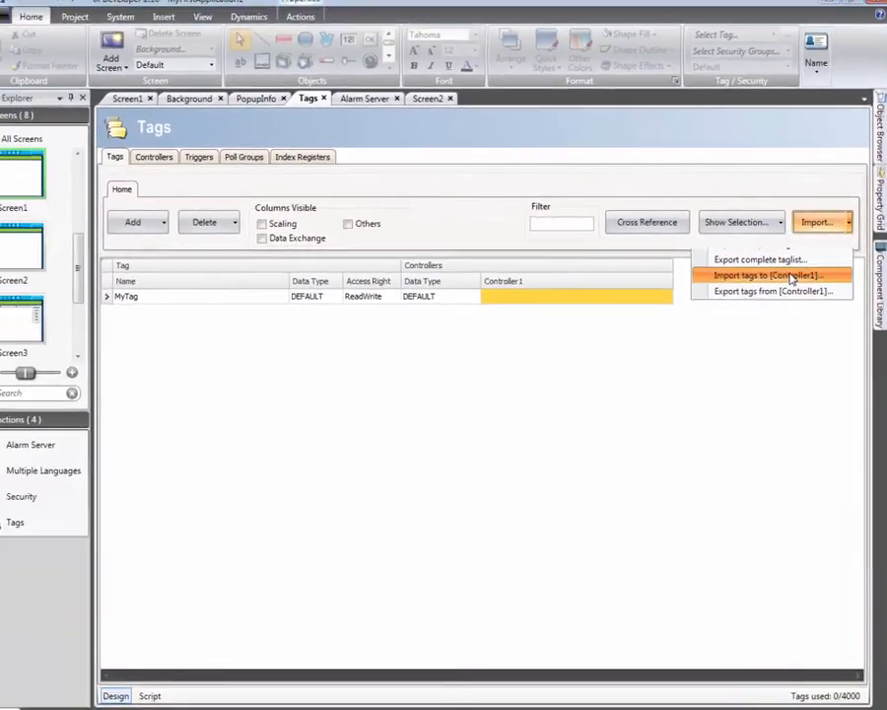
pyautogui.click(762, 281)
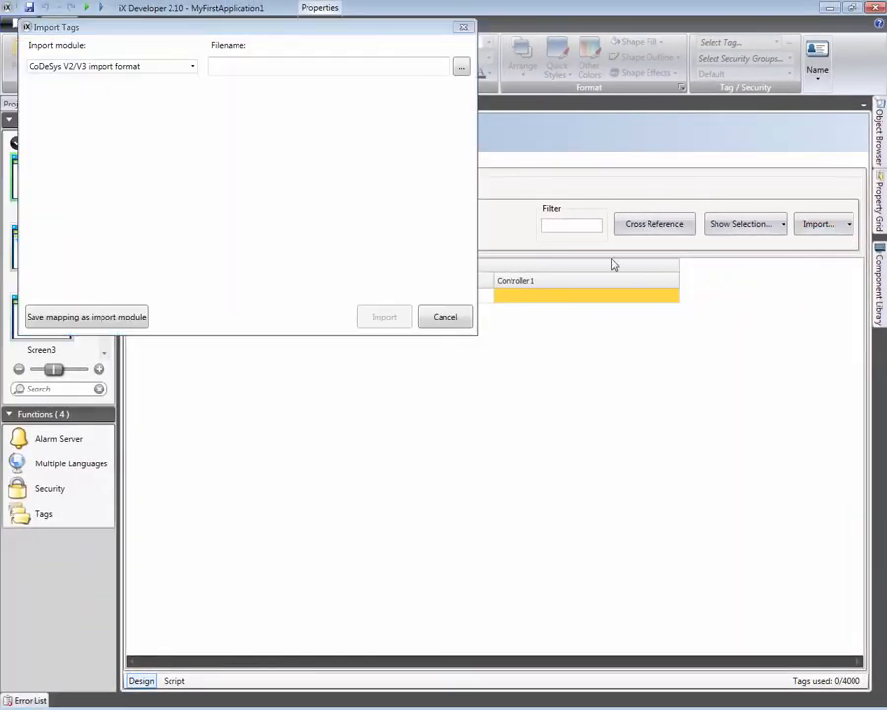
pyautogui.click(346, 70)
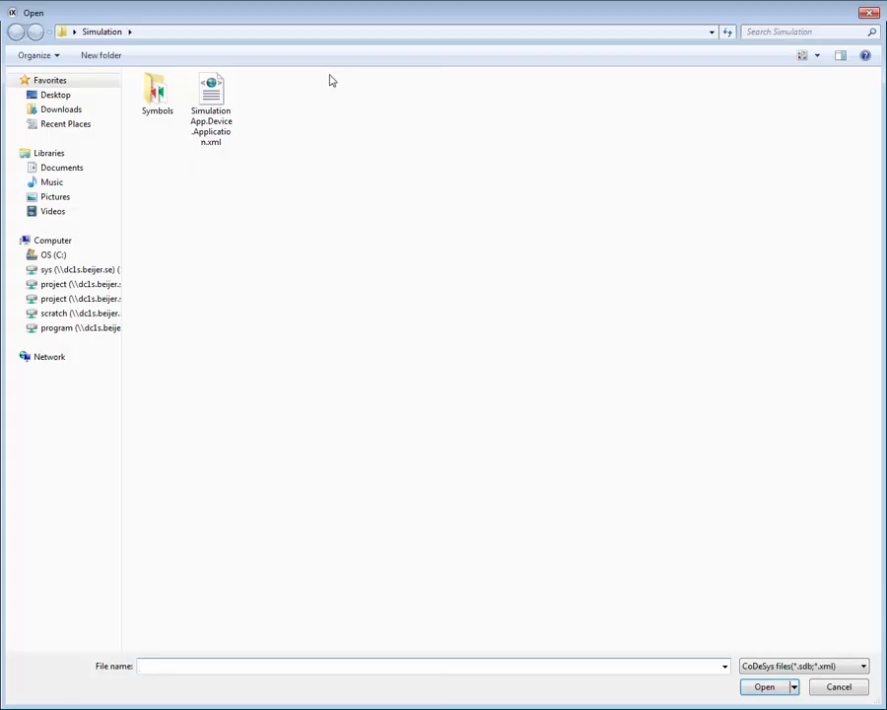
pyautogui.click(223, 114)
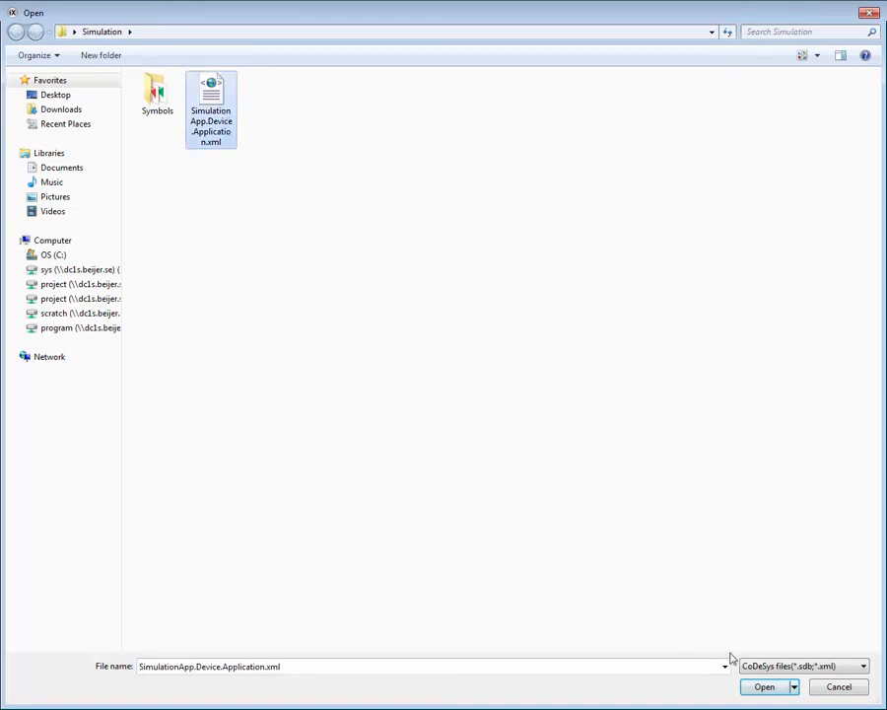
pyautogui.click(764, 686)
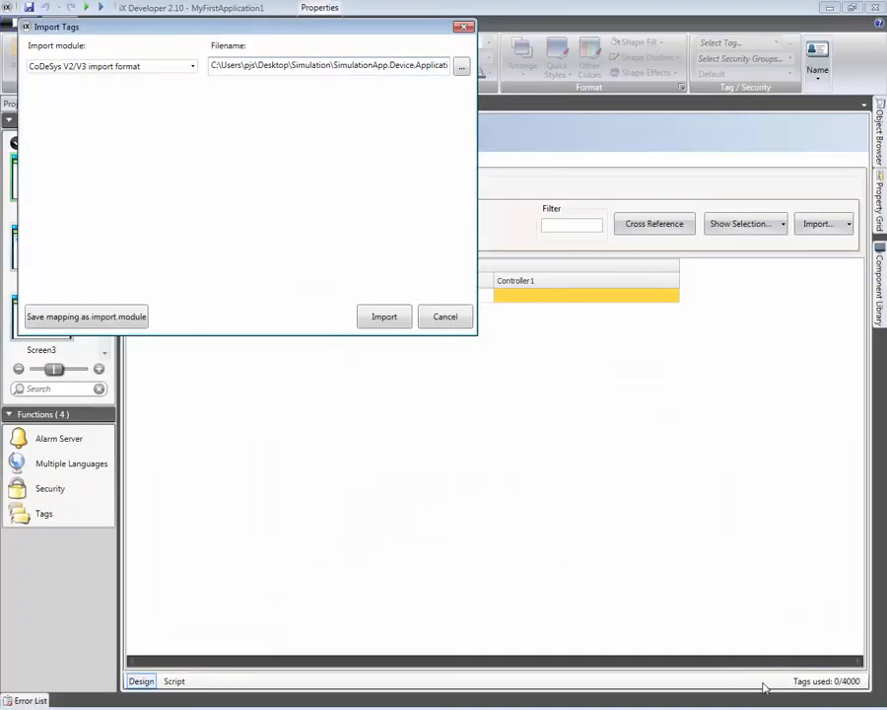
pyautogui.click(383, 317)
pyautogui.click(458, 438)
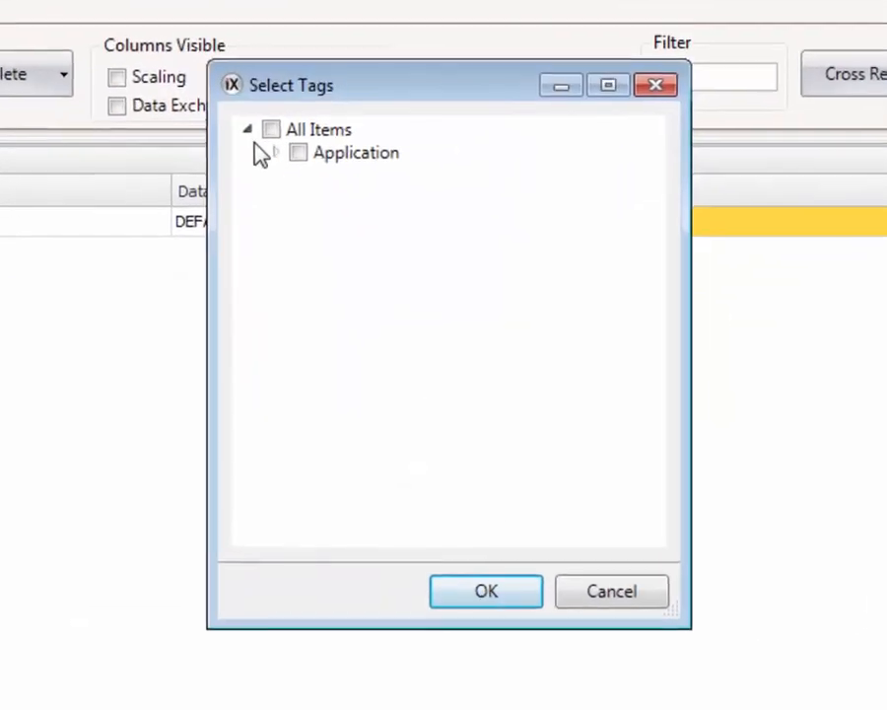
# Expand Application and PLC_PRG, select all items for import and complete the tag import.
pyautogui.click(274, 153)
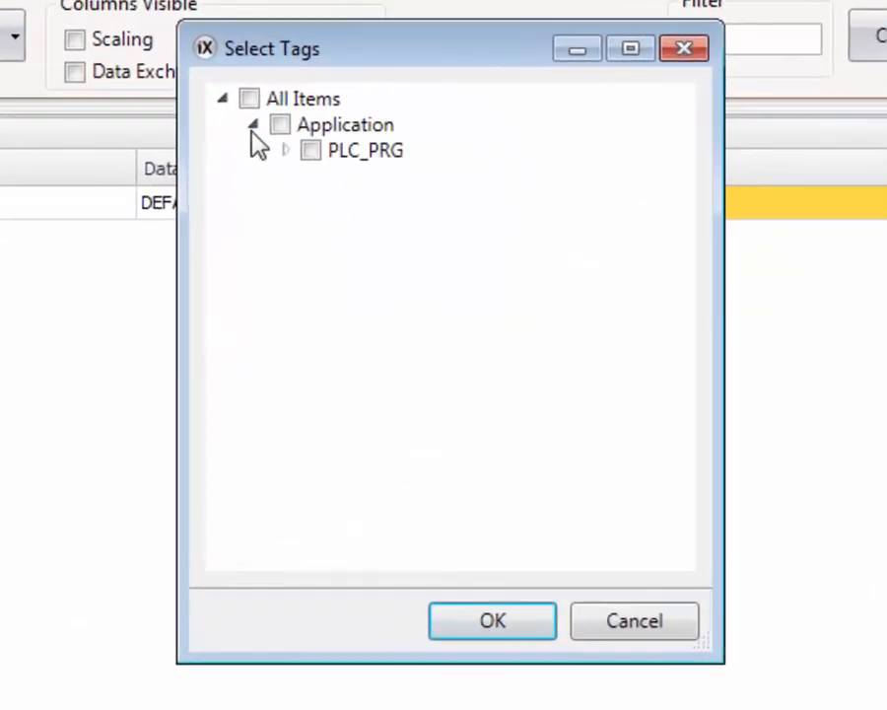
pyautogui.click(302, 175)
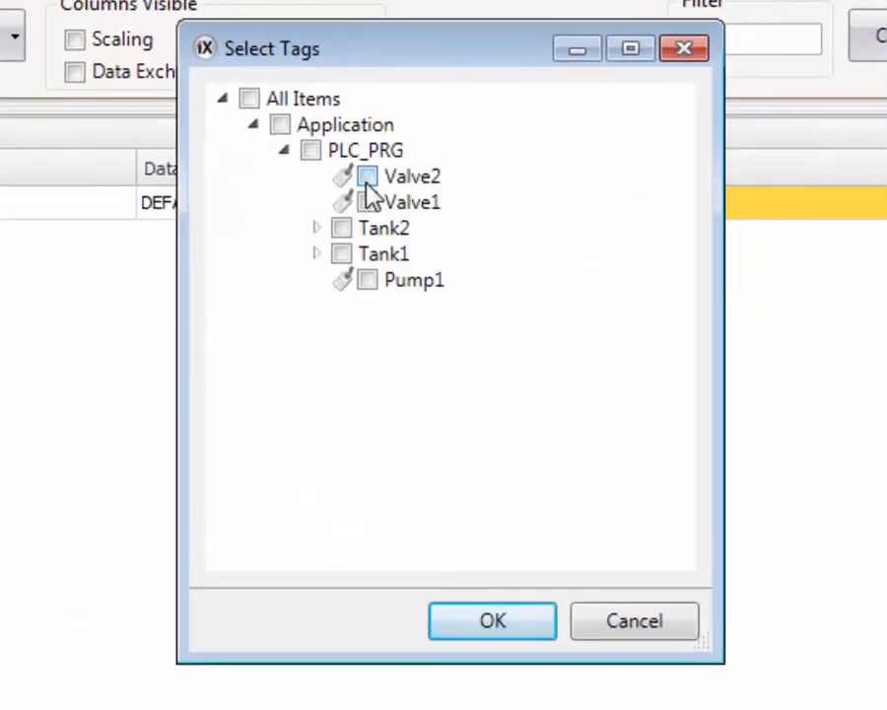
pyautogui.click(366, 178)
pyautogui.click(249, 99)
pyautogui.click(470, 625)
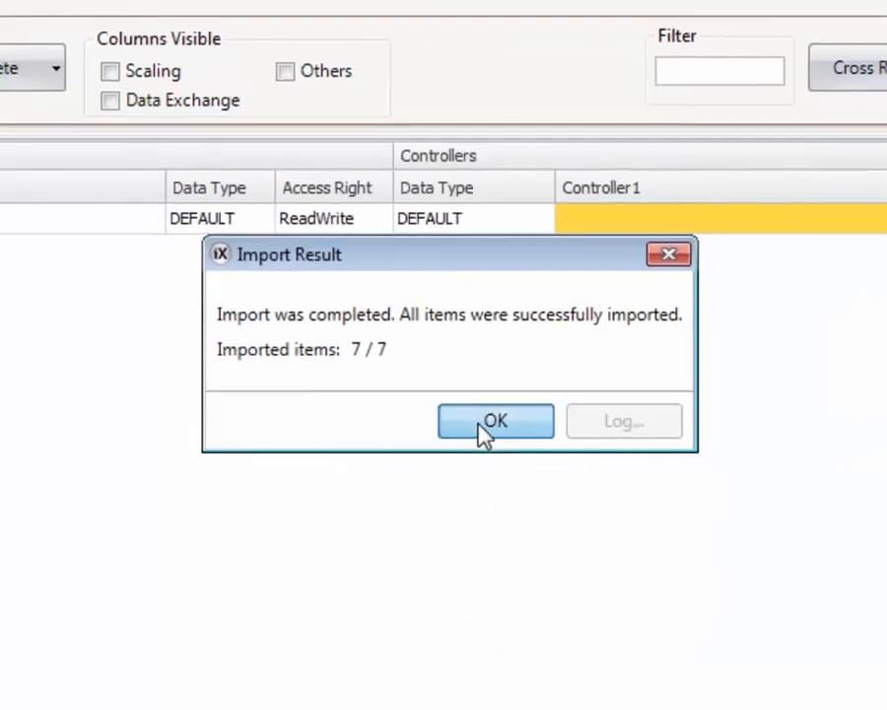
pyautogui.click(483, 439)
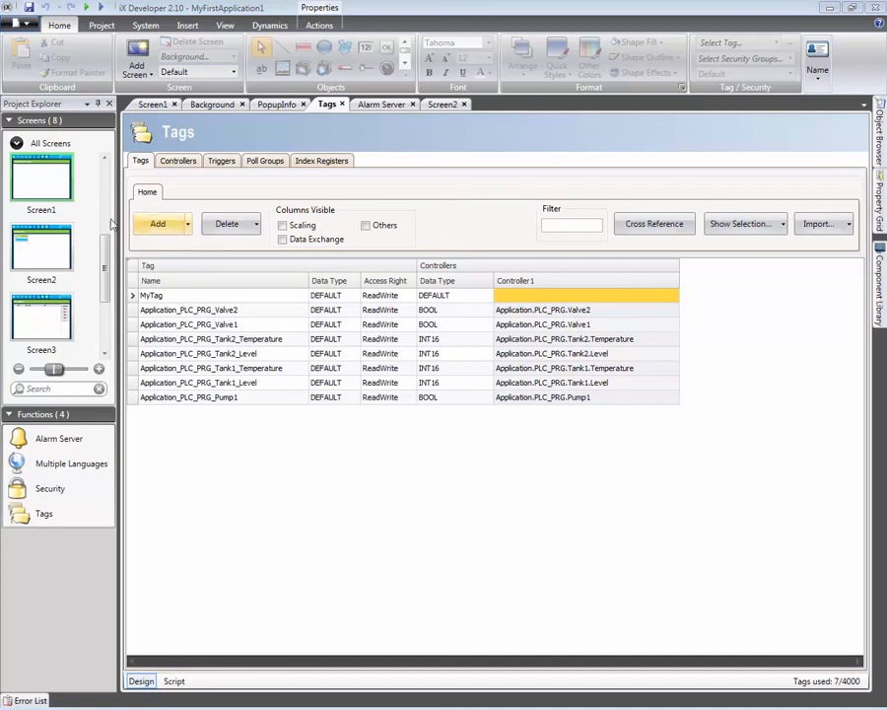
# On Screen1, place a PipeHorizontal symbol from My Symbols at the lower left of the white area and shorten it from its right end.
pyautogui.doubleClick(59, 190)
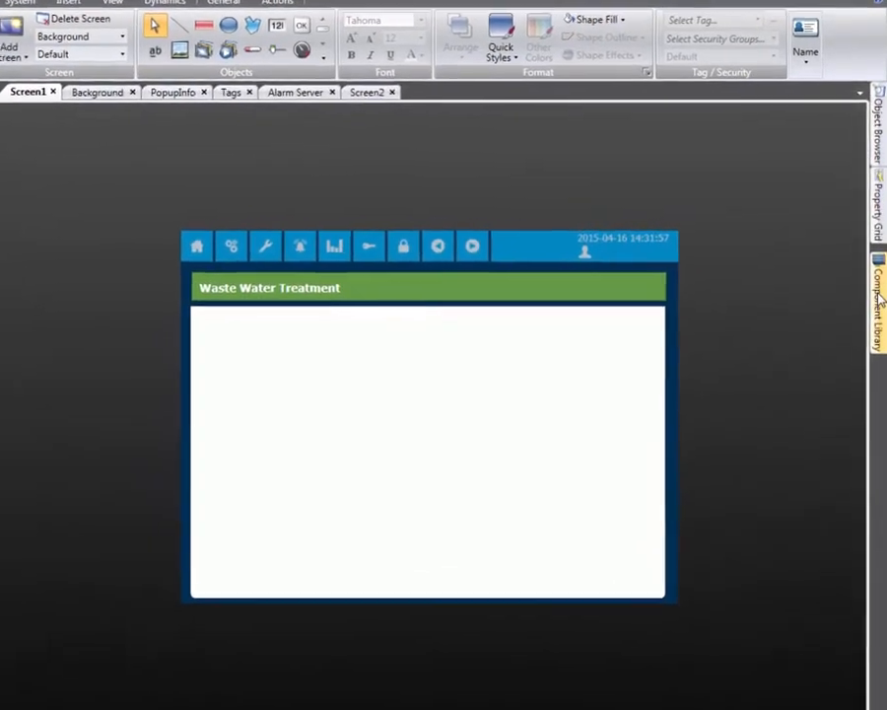
pyautogui.click(879, 288)
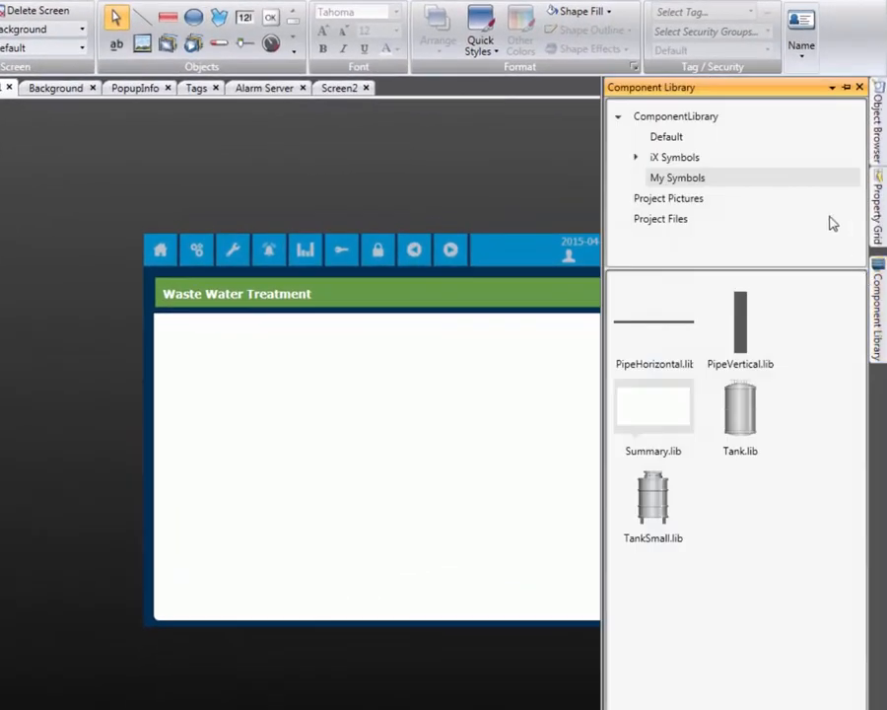
pyautogui.click(846, 86)
pyautogui.moveTo(623, 319); pyautogui.dragTo(45, 557)
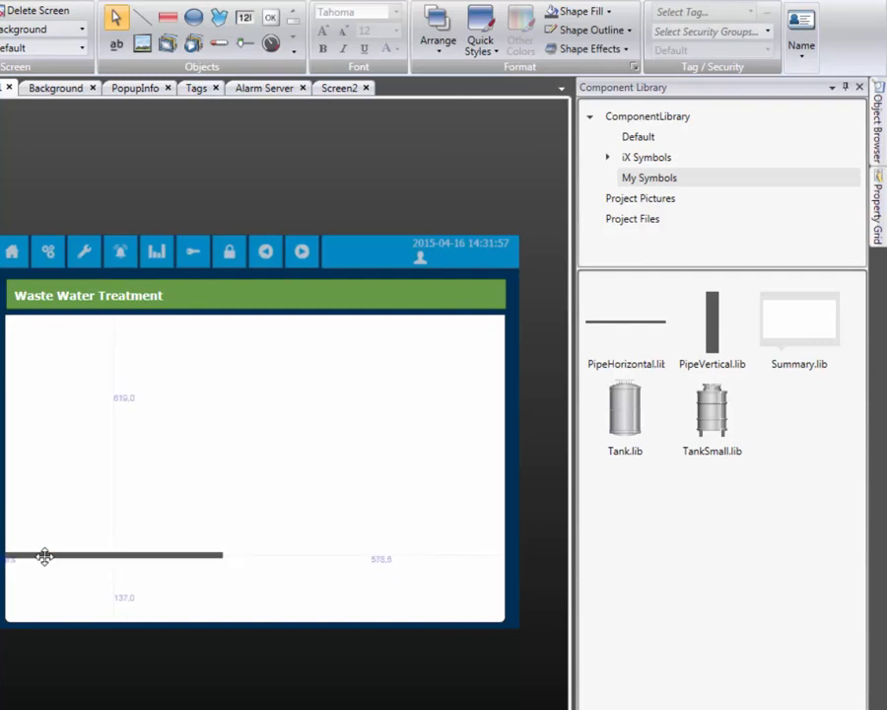
pyautogui.moveTo(205, 557); pyautogui.dragTo(97, 557)
# Place a PipeVertical symbol at the right end of the lower pipe and a Tank symbol directly on top of it.
pyautogui.moveTo(704, 324); pyautogui.dragTo(111, 544)
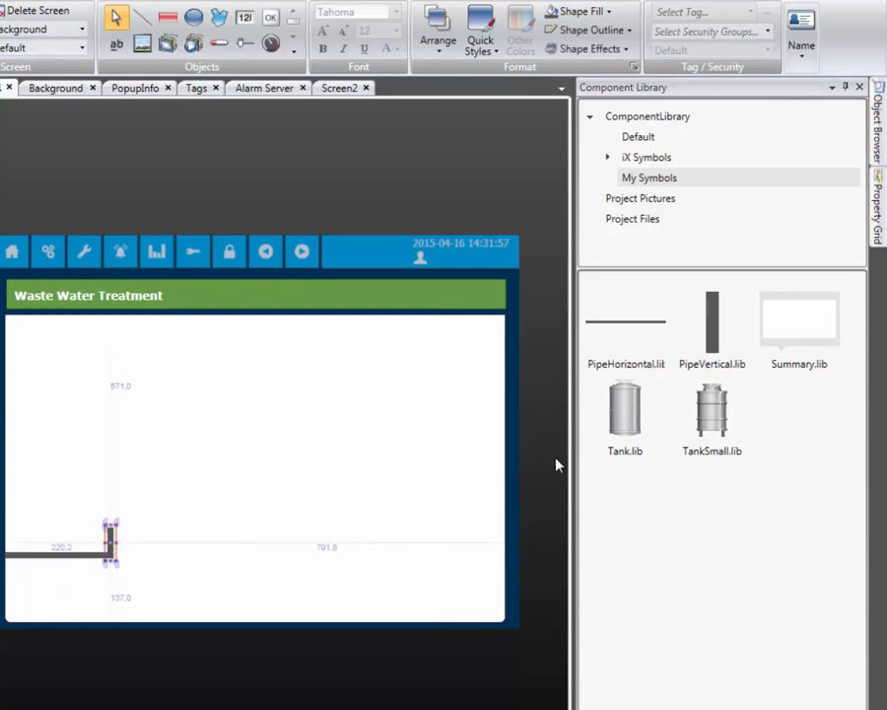
pyautogui.moveTo(620, 439); pyautogui.dragTo(126, 443)
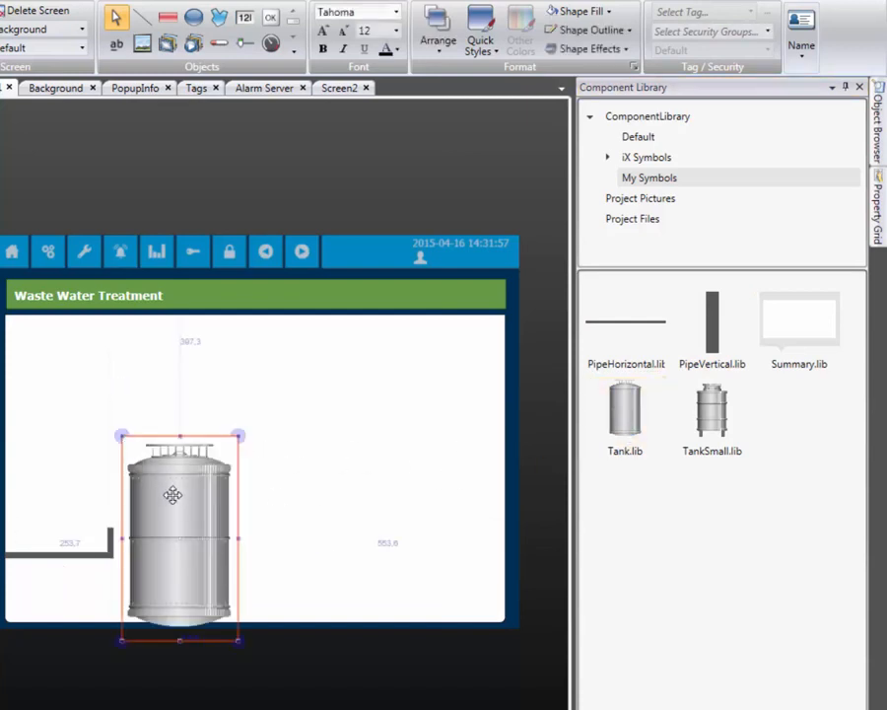
pyautogui.moveTo(173, 496); pyautogui.dragTo(105, 404)
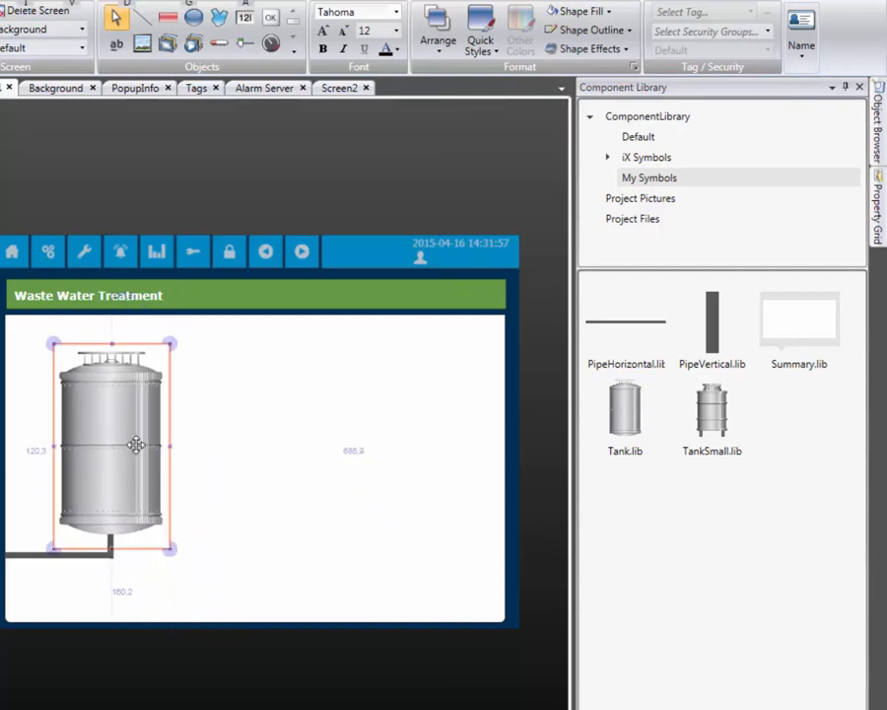
pyautogui.click(210, 521)
# Run a PipeHorizontal symbol from the large tank to the white area's right edge and place a TankSmall symbol over its middle.
pyautogui.moveTo(613, 331); pyautogui.dragTo(192, 495)
pyautogui.moveTo(382, 491); pyautogui.dragTo(507, 498)
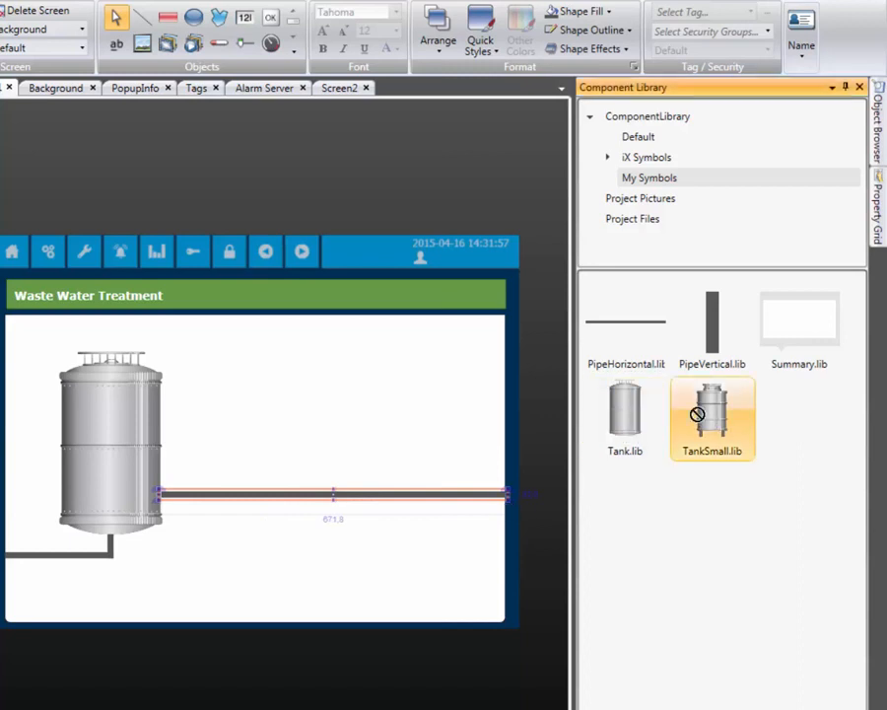
pyautogui.moveTo(678, 408); pyautogui.dragTo(350, 453)
pyautogui.moveTo(393, 496); pyautogui.dragTo(336, 455)
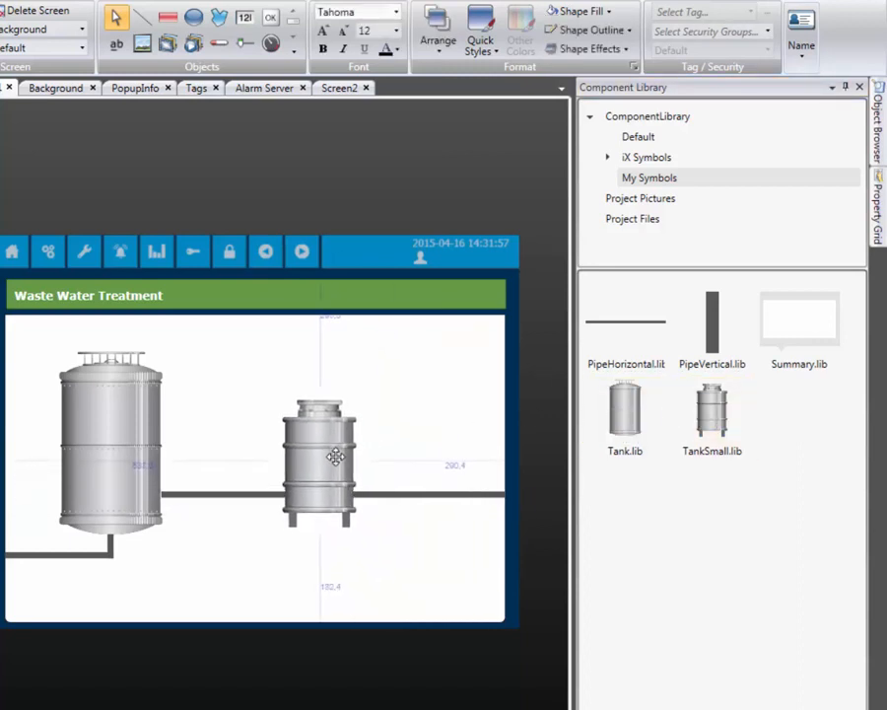
pyautogui.click(262, 556)
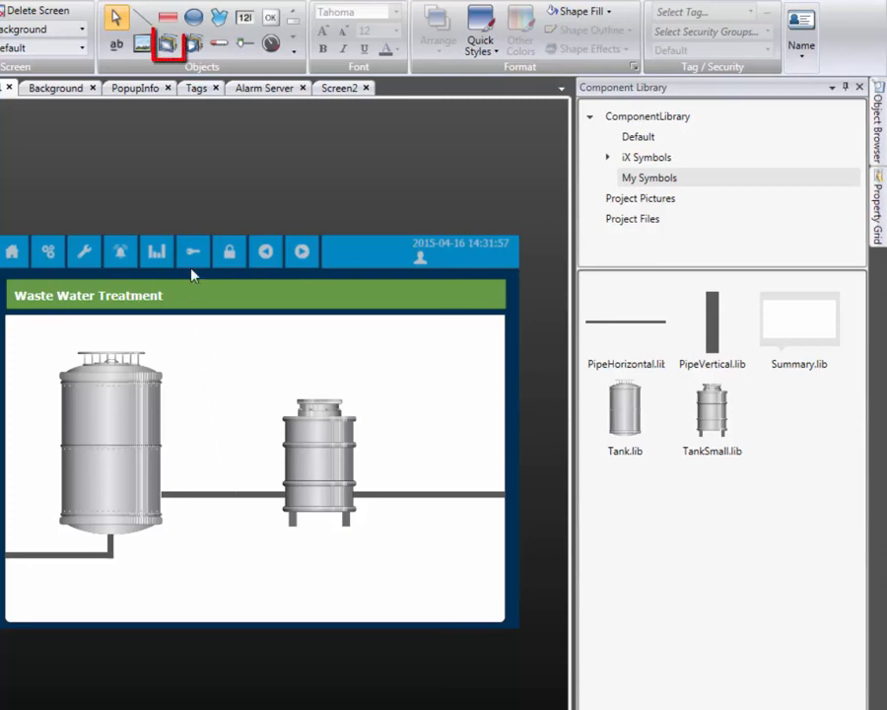
# Place a multi picture object near the lower pipe and connect it to the tag Application_PLC_PRG_Pump1.
pyautogui.click(168, 45)
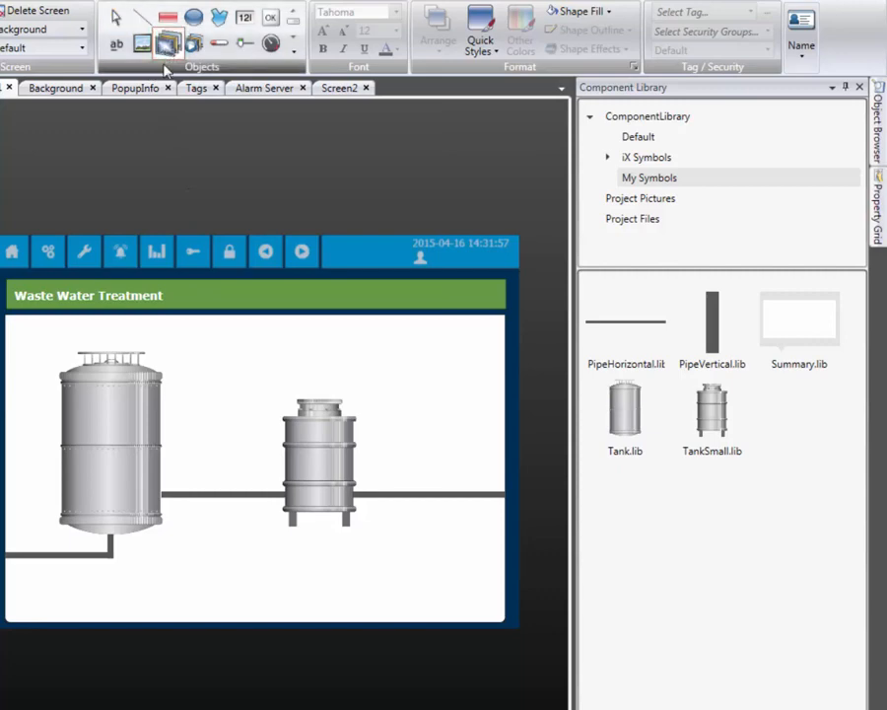
pyautogui.click(33, 545)
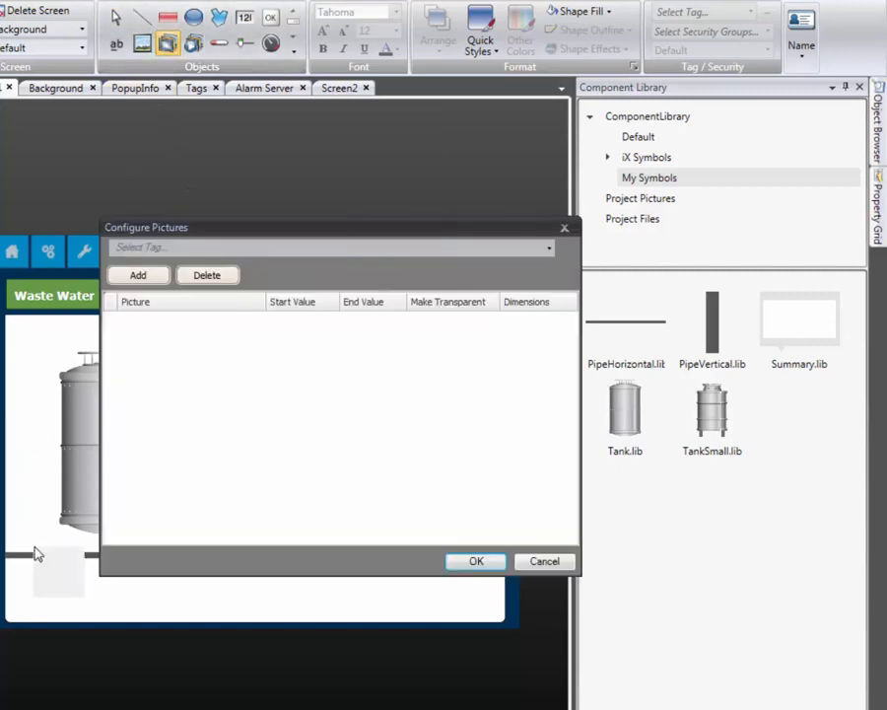
pyautogui.click(548, 248)
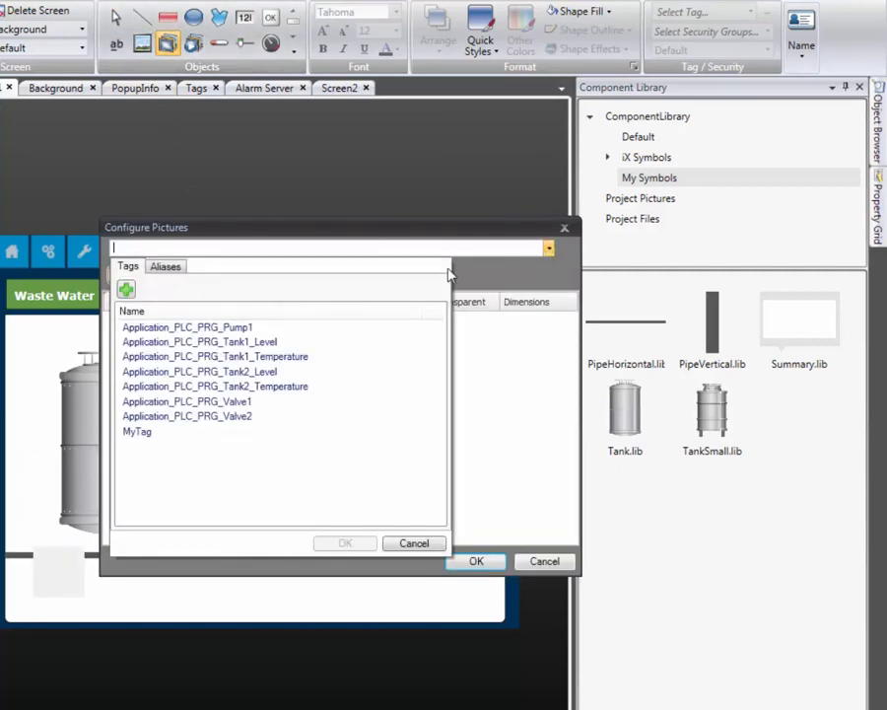
pyautogui.click(293, 330)
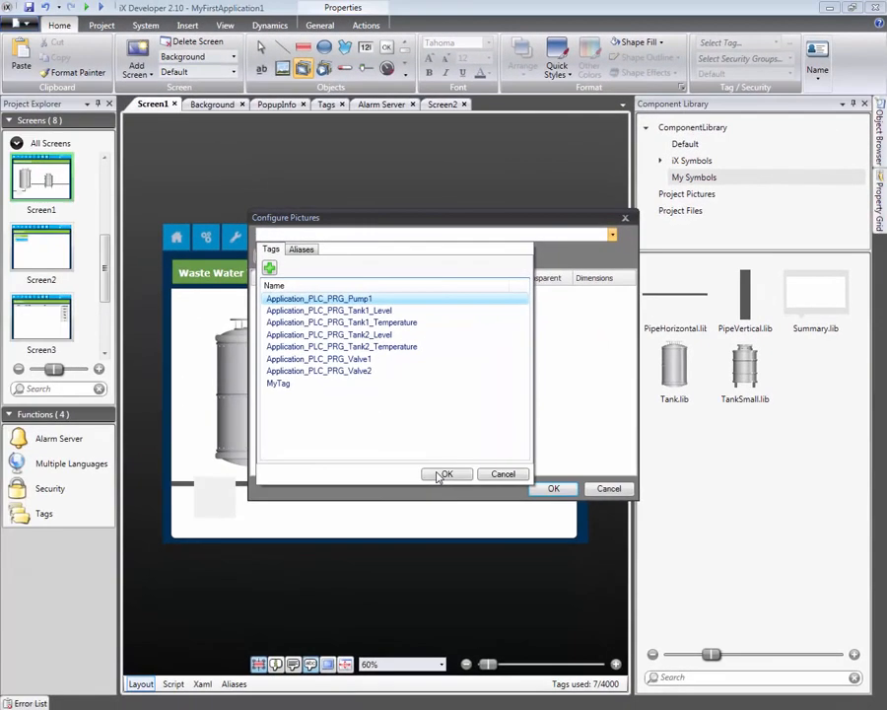
pyautogui.click(356, 532)
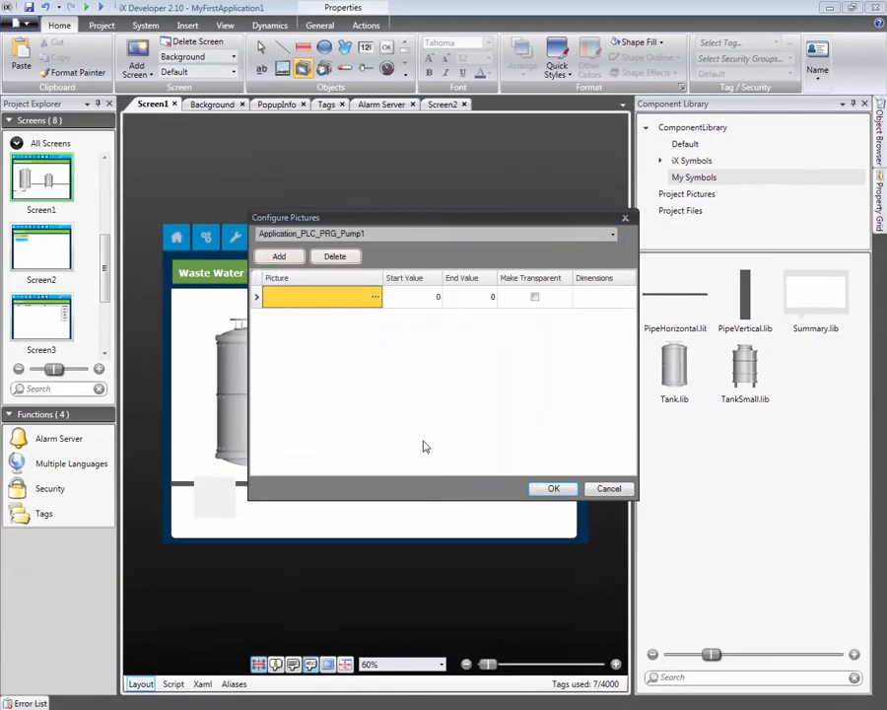
# Assign pump_off.png from the Symbols folder as the picture for value 0.
pyautogui.click(376, 300)
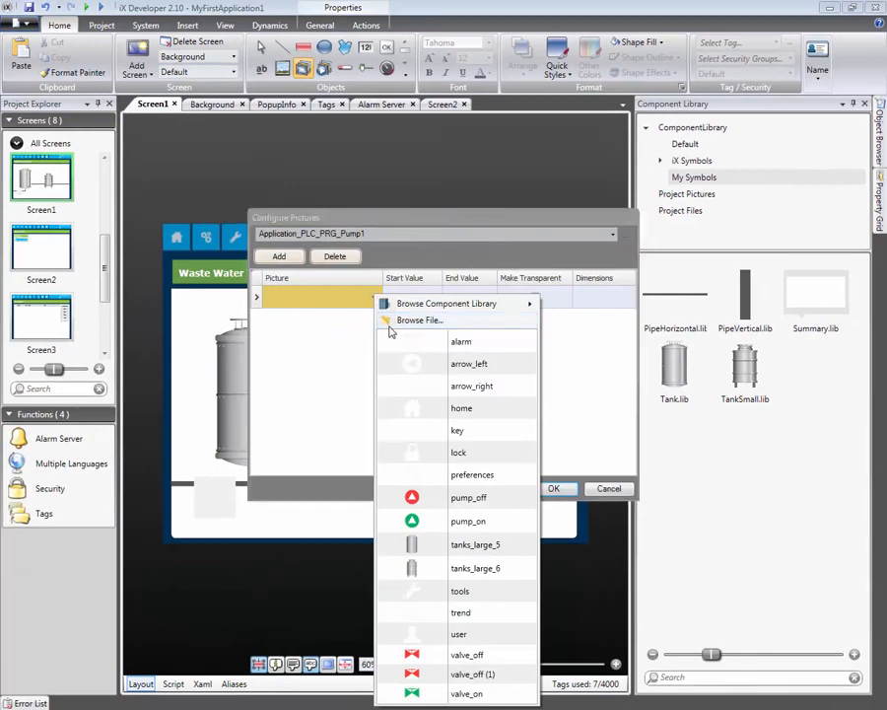
pyautogui.click(390, 323)
pyautogui.doubleClick(158, 90)
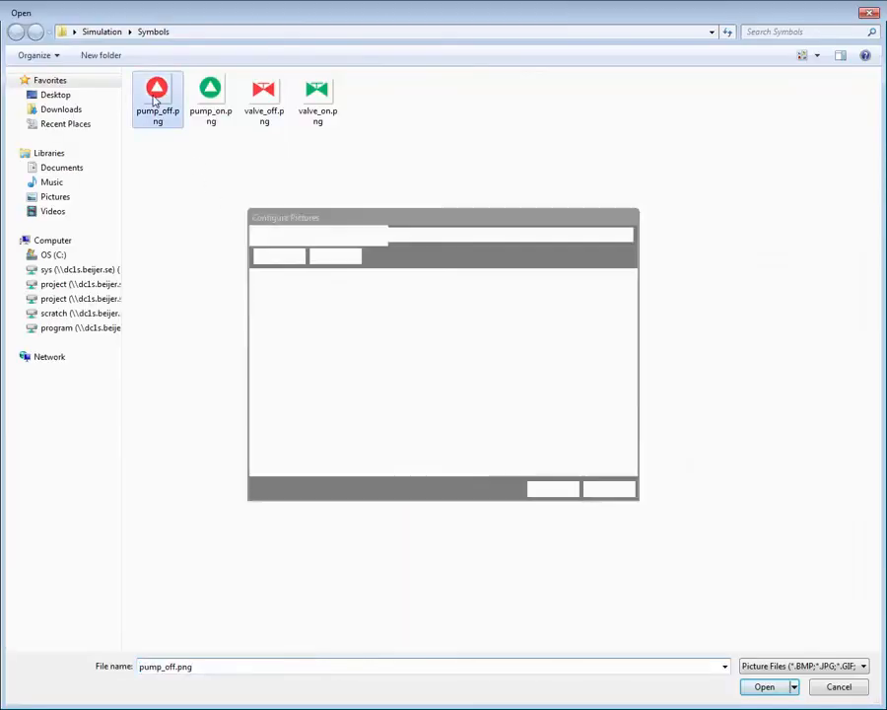
# Add pump_on.png as the picture for value 1, accept the configuration, and centre the pump symbol on the lower pipe.
pyautogui.click(278, 257)
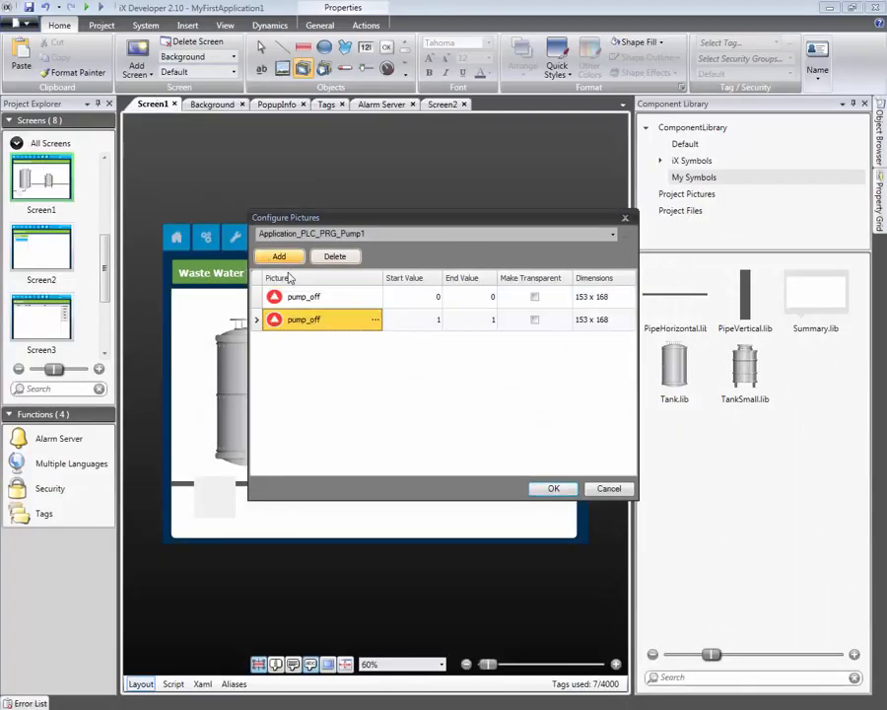
pyautogui.click(376, 319)
pyautogui.click(391, 322)
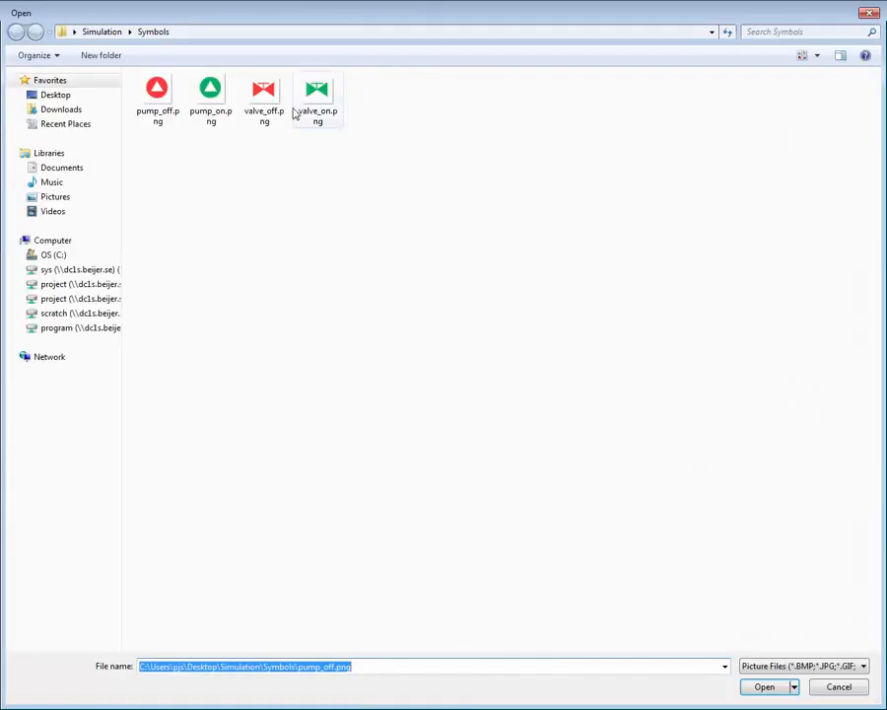
pyautogui.click(216, 95)
pyautogui.doubleClick(216, 94)
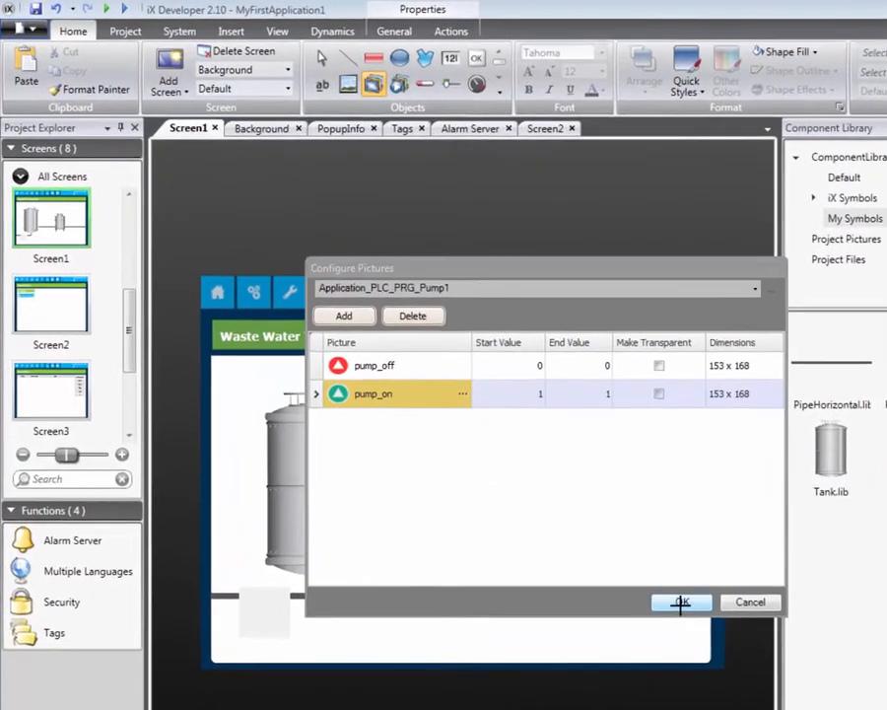
pyautogui.click(553, 488)
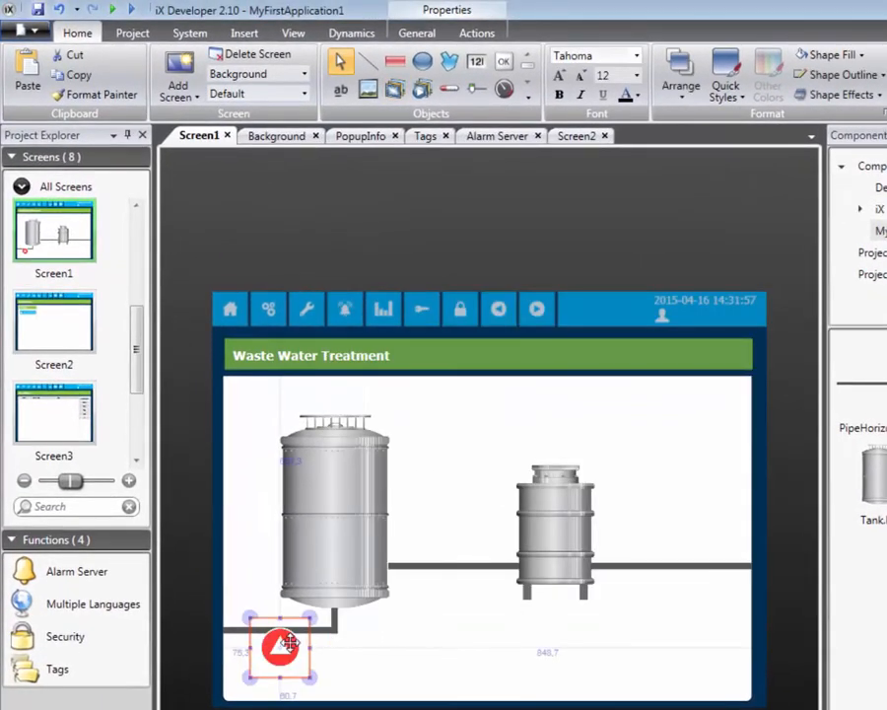
pyautogui.moveTo(289, 643); pyautogui.dragTo(275, 624)
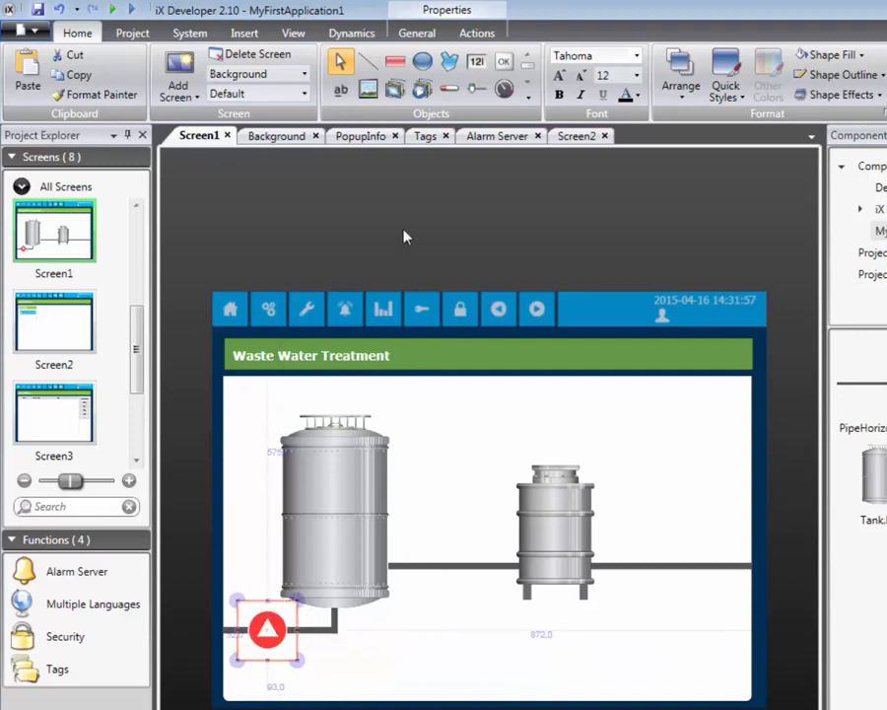
# Give the pump symbol a Mouse Down action of Toggle Tag that uses its connected tag.
pyautogui.click(469, 35)
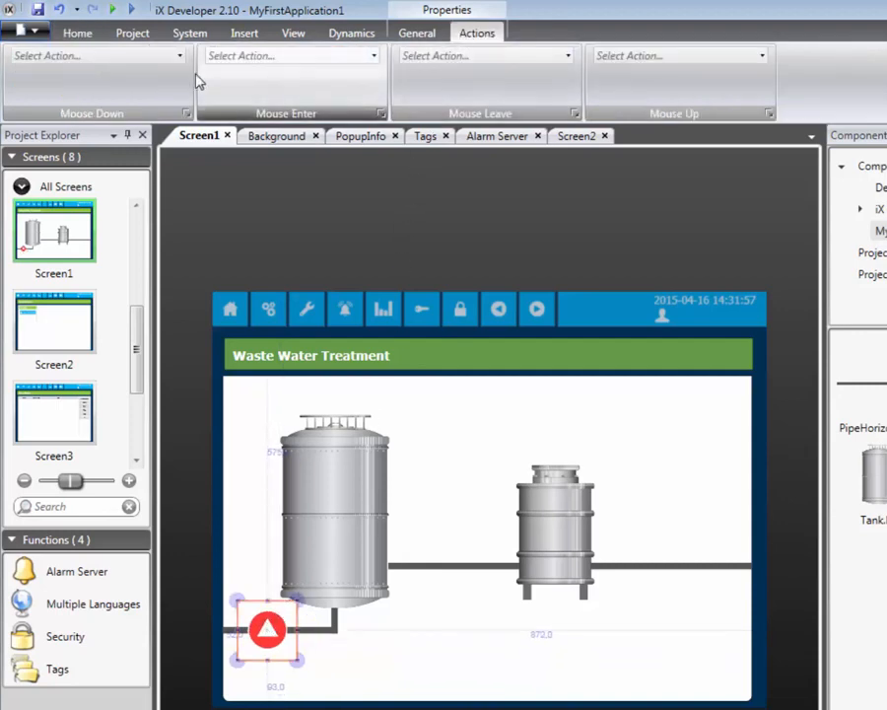
pyautogui.click(180, 56)
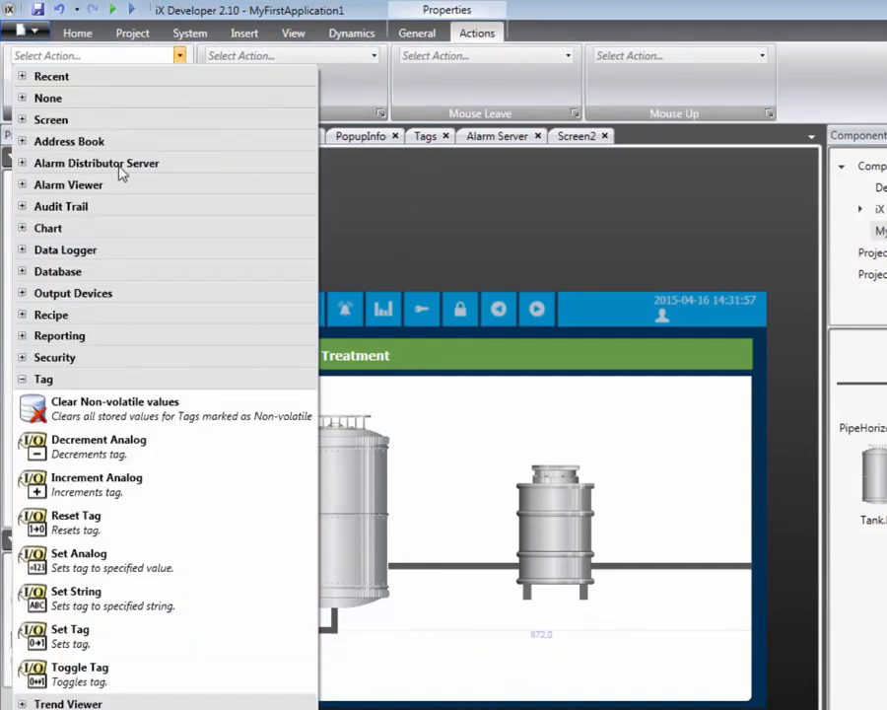
pyautogui.click(104, 677)
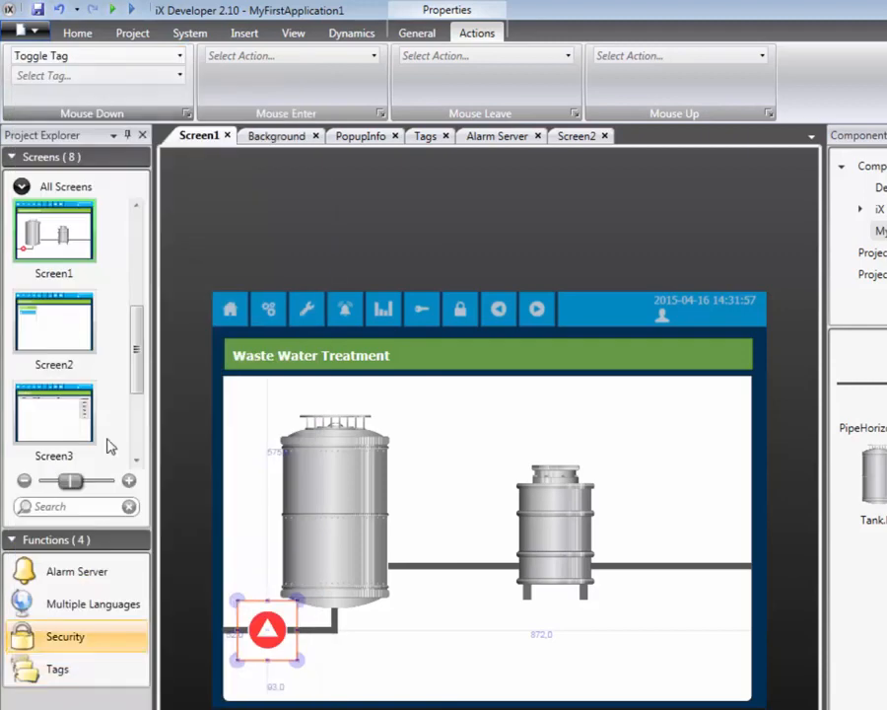
pyautogui.click(180, 75)
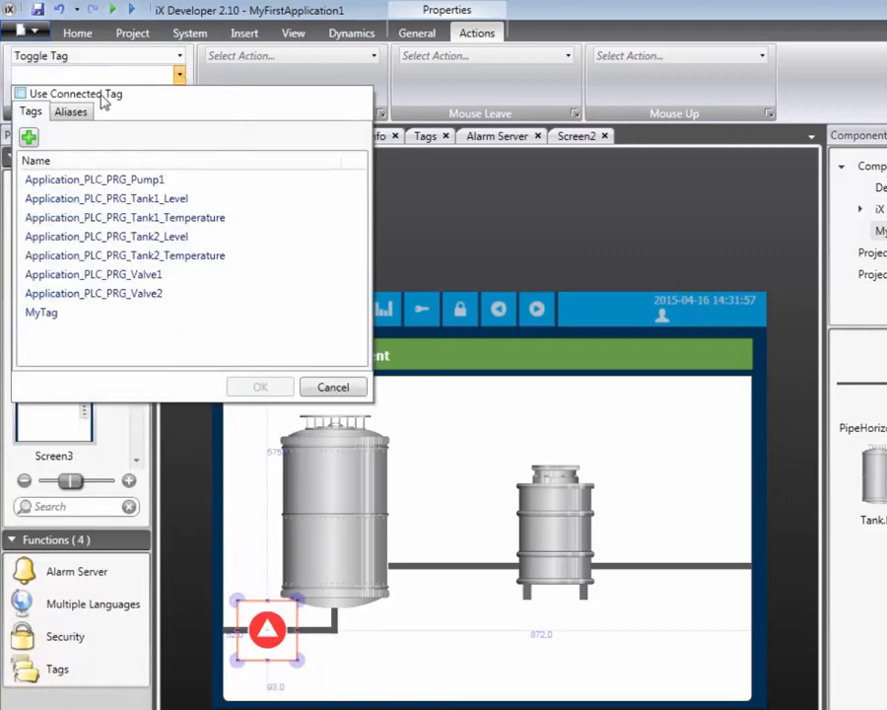
pyautogui.click(61, 94)
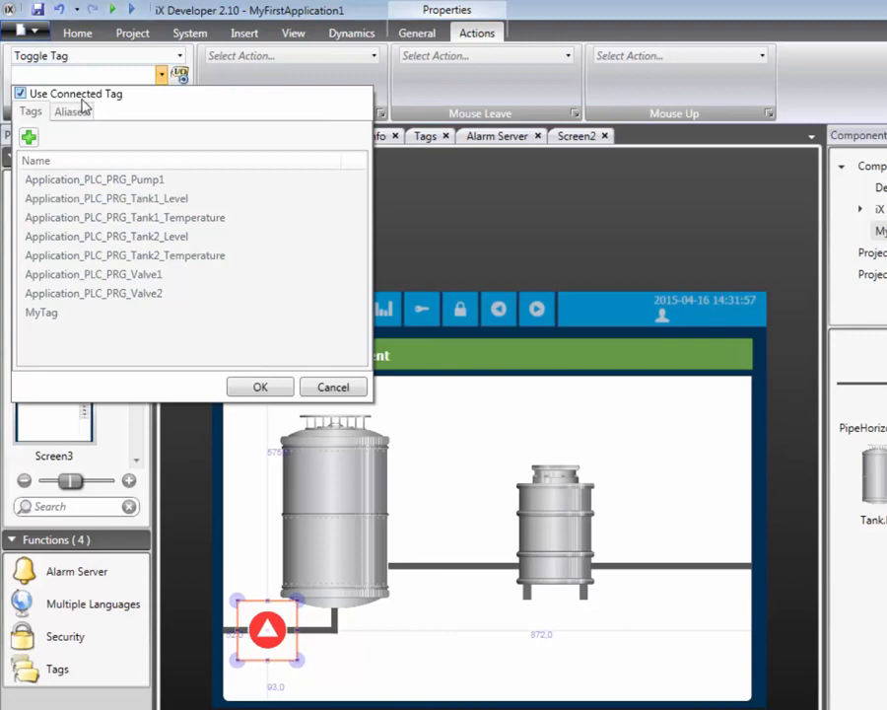
pyautogui.click(240, 389)
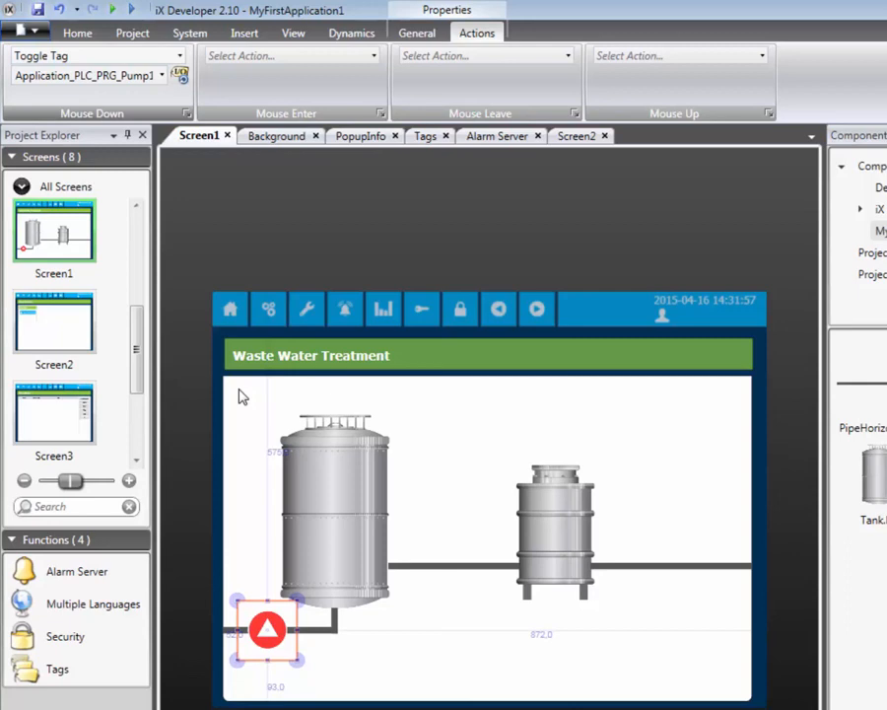
# Copy the pump symbol and position the pasted copy on the pipe between the two tanks.
pyautogui.rightClick(264, 625)
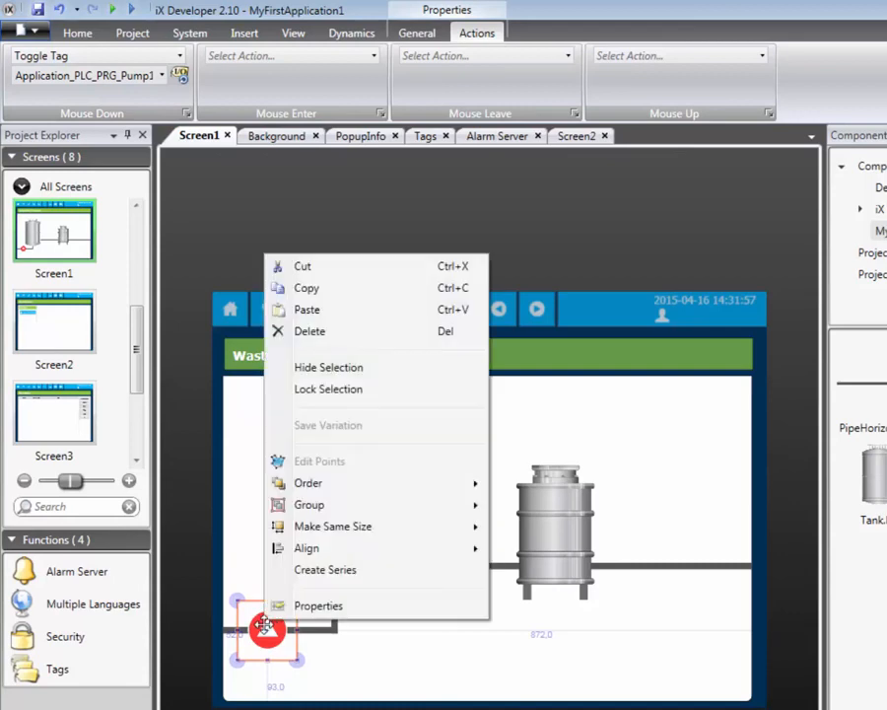
pyautogui.click(336, 297)
pyautogui.click(405, 459)
pyautogui.rightClick(406, 459)
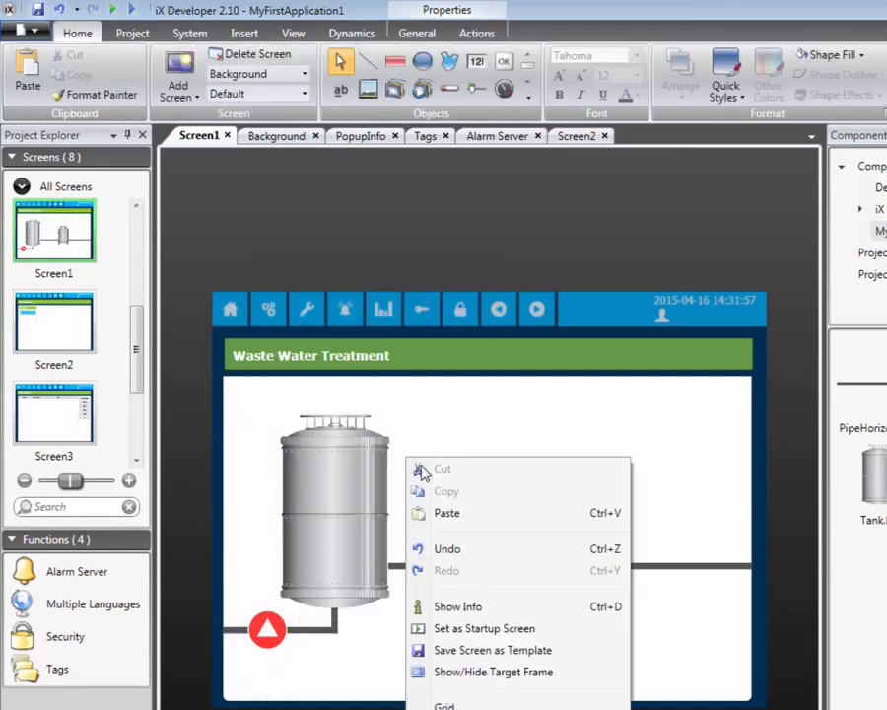
pyautogui.click(448, 513)
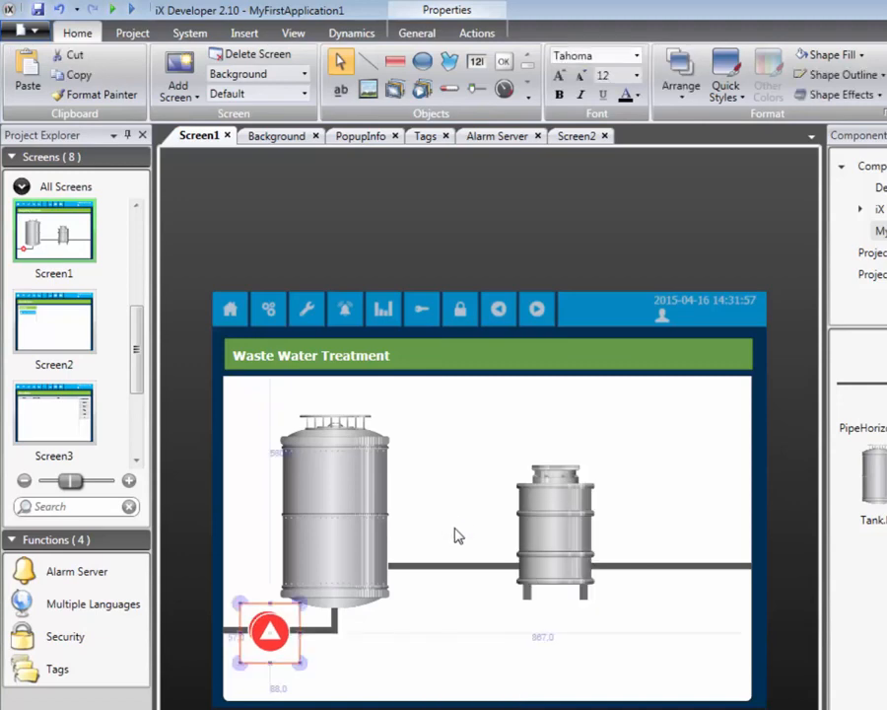
pyautogui.moveTo(287, 647); pyautogui.dragTo(451, 568)
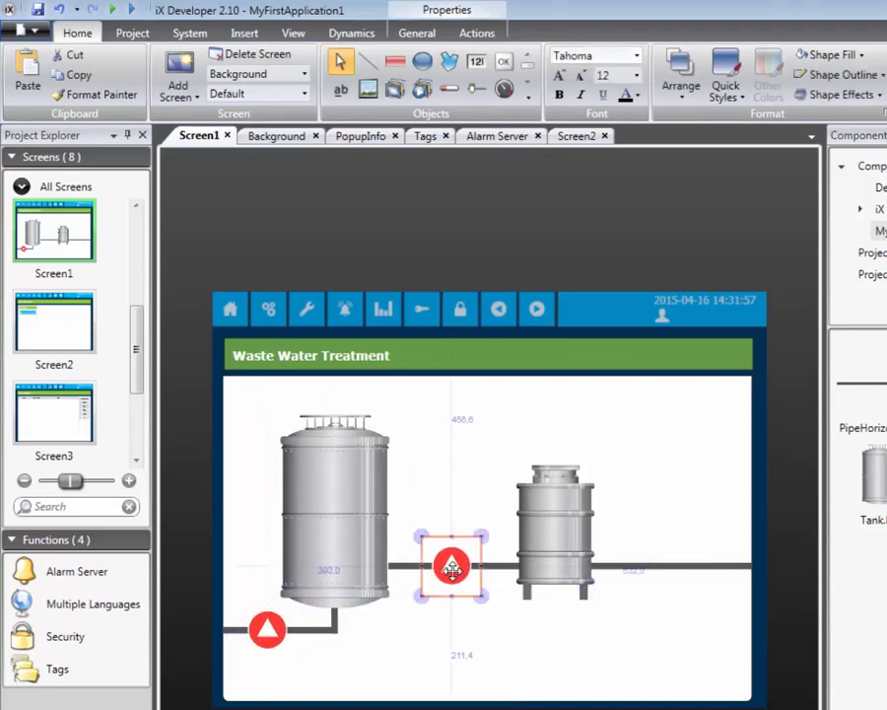
# Reconnect the copied symbol between the tanks to the tag Application_PLC_PRG_Valve1 in its picture configuration.
pyautogui.click(414, 33)
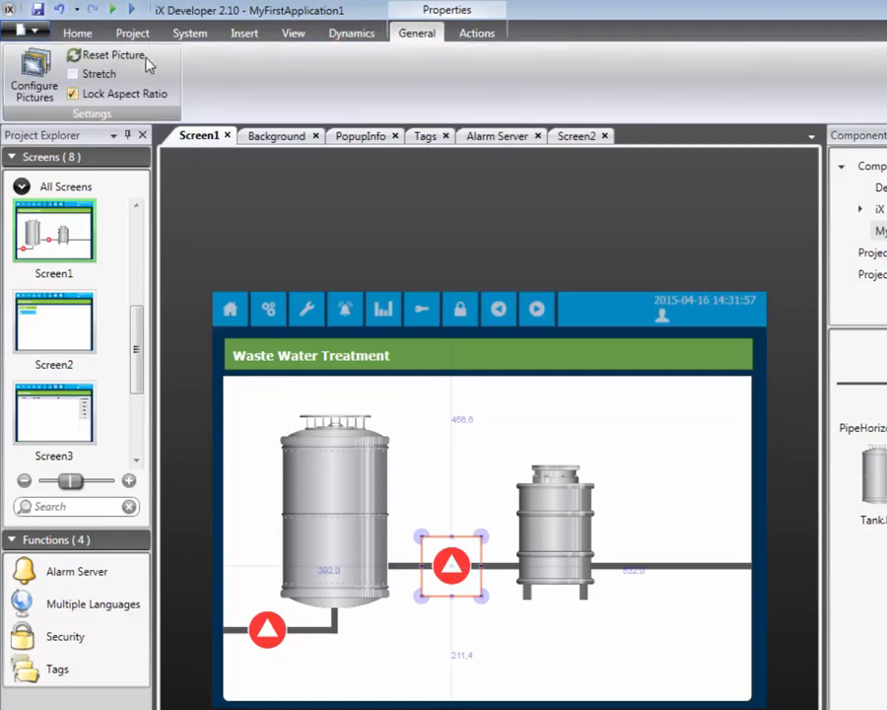
pyautogui.click(37, 87)
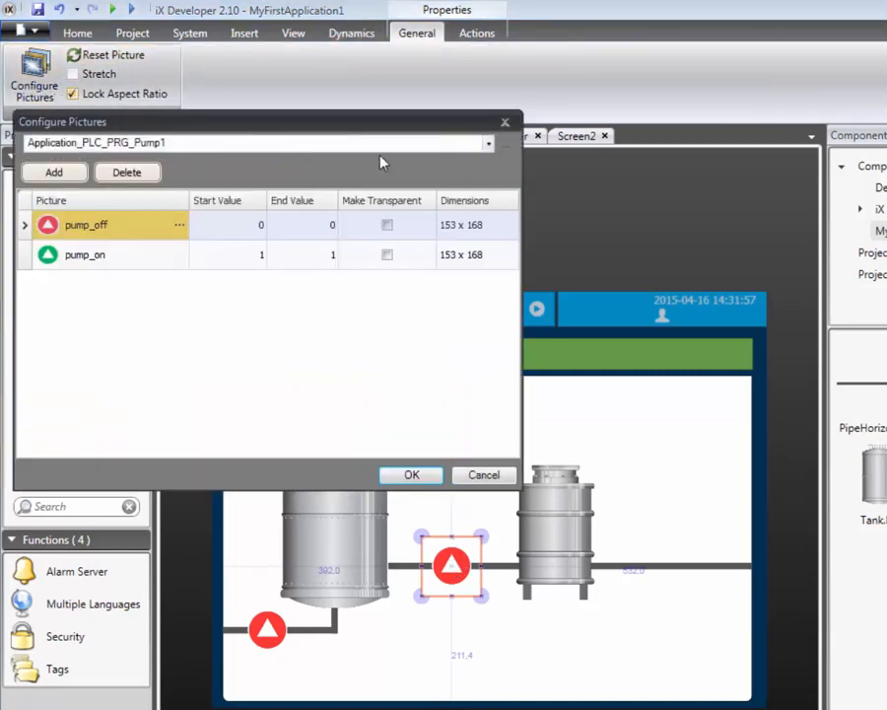
pyautogui.click(493, 143)
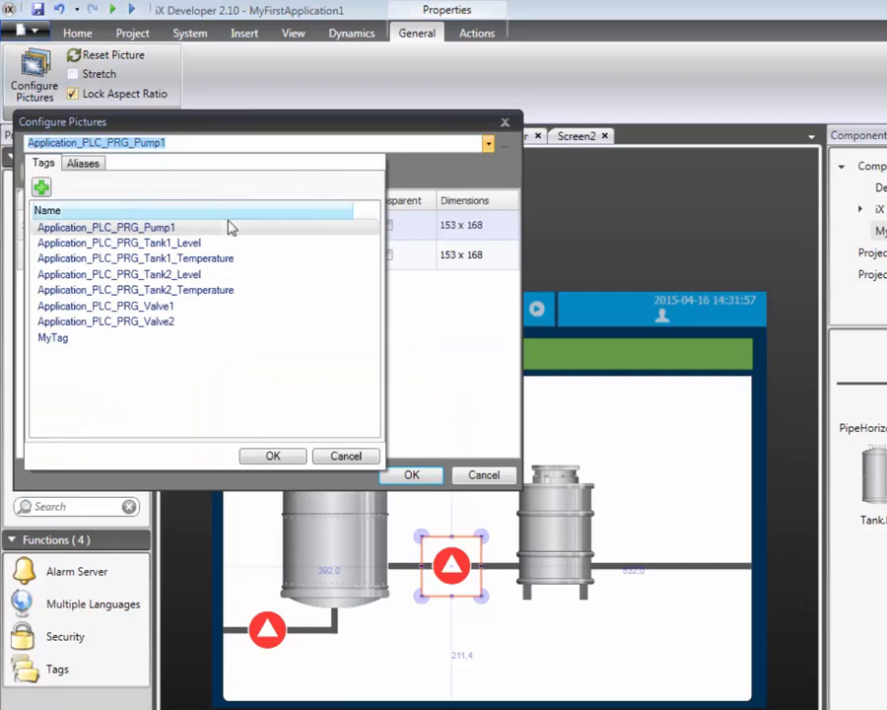
pyautogui.click(162, 308)
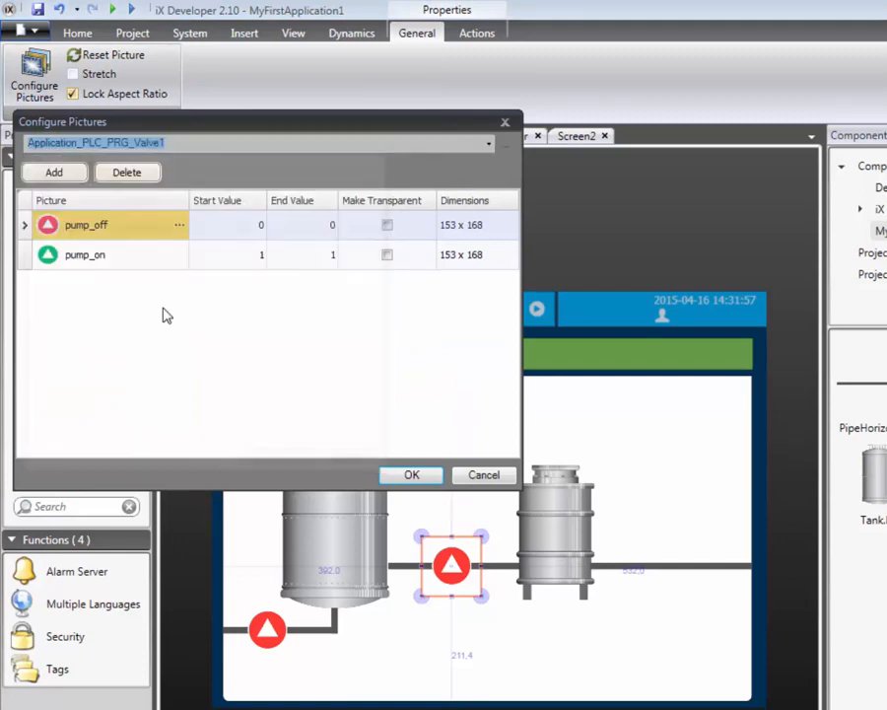
# Replace the copied symbol's picture for value 0 with valve_off.png from the Symbols folder.
pyautogui.click(179, 225)
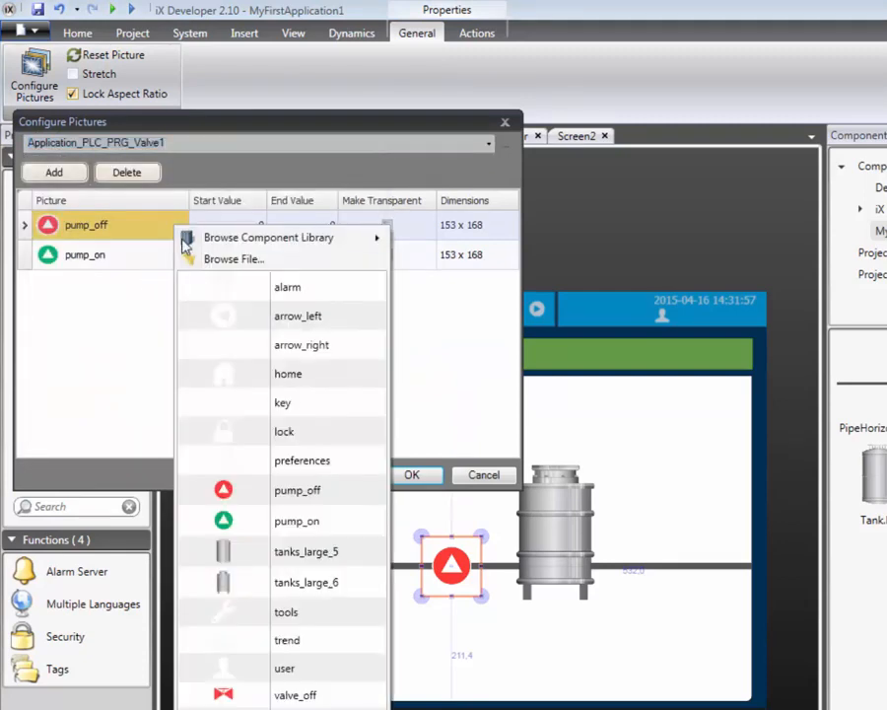
pyautogui.click(200, 260)
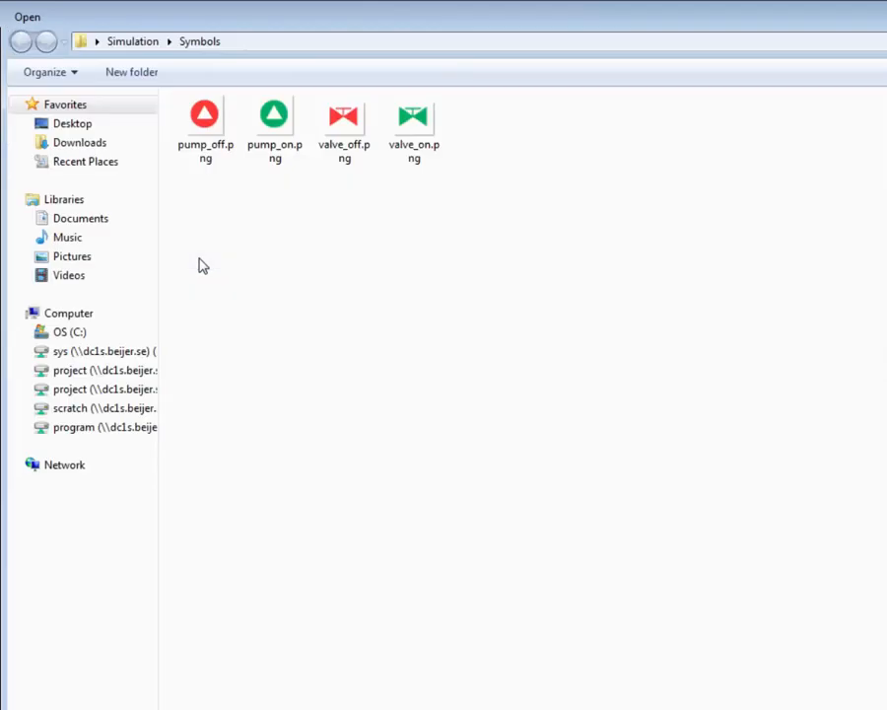
pyautogui.doubleClick(347, 123)
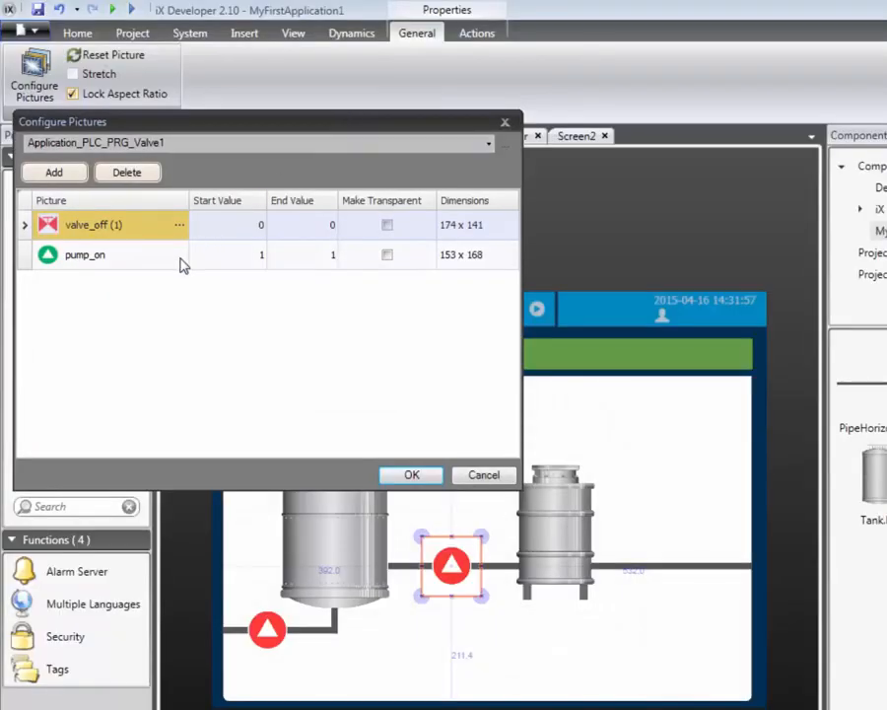
# Replace the valve symbol's picture for value 1 with valve_on.png from the Symbols folder and apply the picture configuration.
pyautogui.click(180, 256)
pyautogui.click(207, 292)
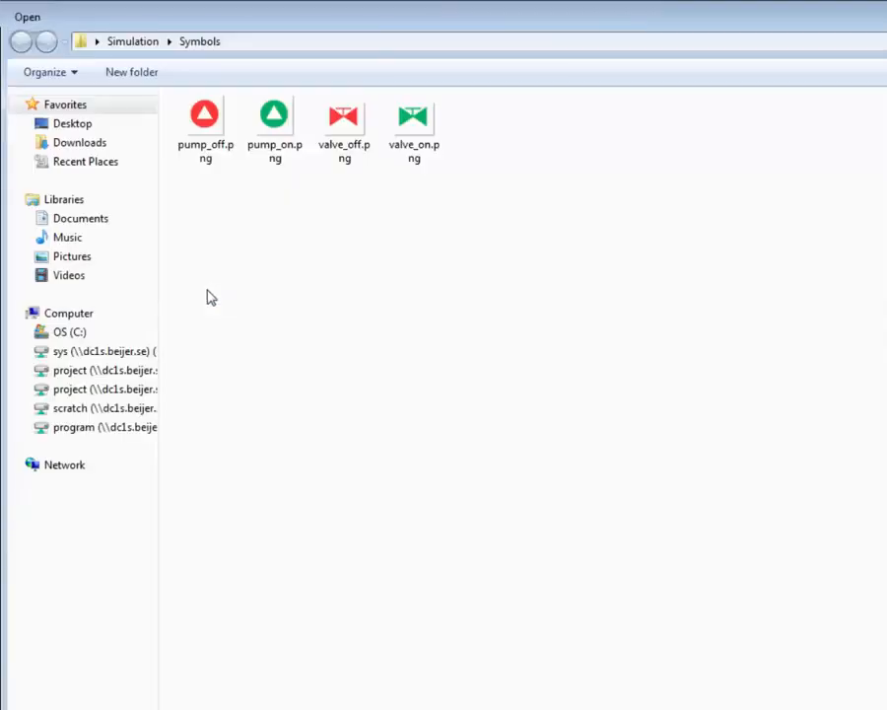
pyautogui.doubleClick(412, 138)
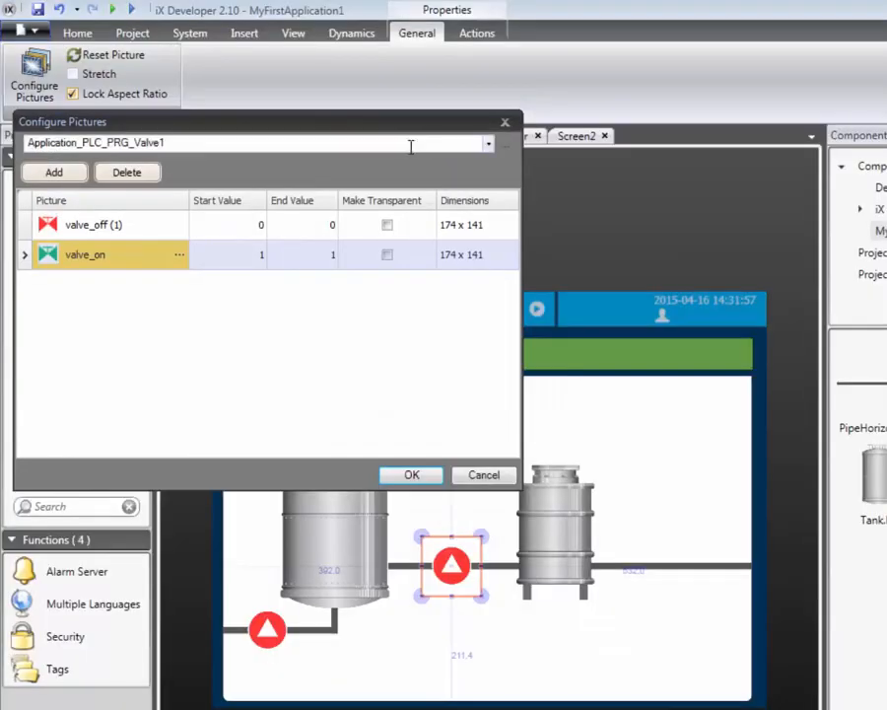
pyautogui.click(389, 474)
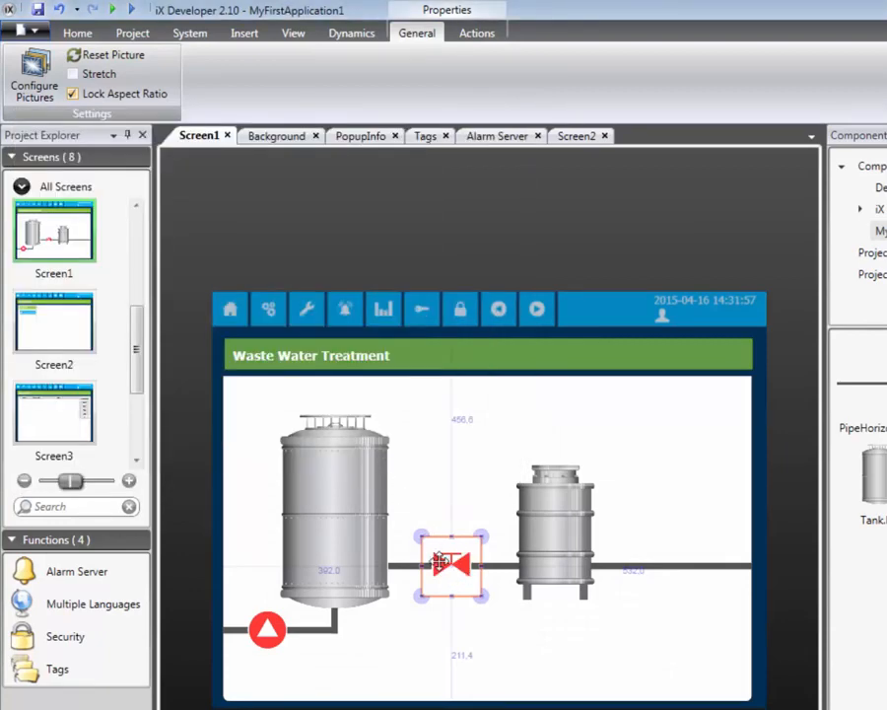
# Copy the valve symbol and position the pasted copy on the pipe after the small tank.
pyautogui.rightClick(440, 561)
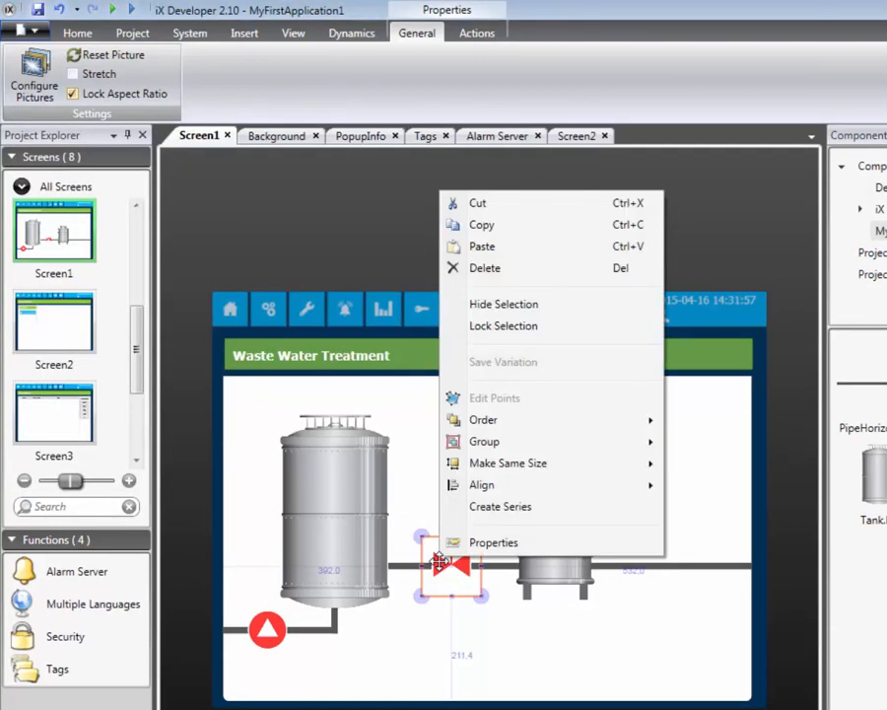
pyautogui.click(493, 229)
pyautogui.click(493, 414)
pyautogui.rightClick(490, 412)
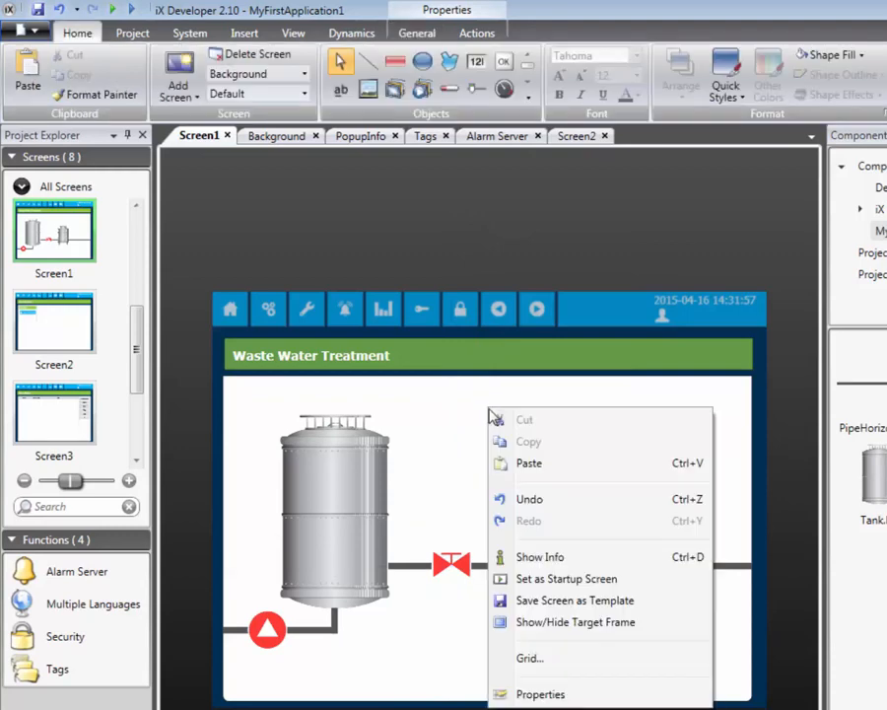
pyautogui.click(507, 463)
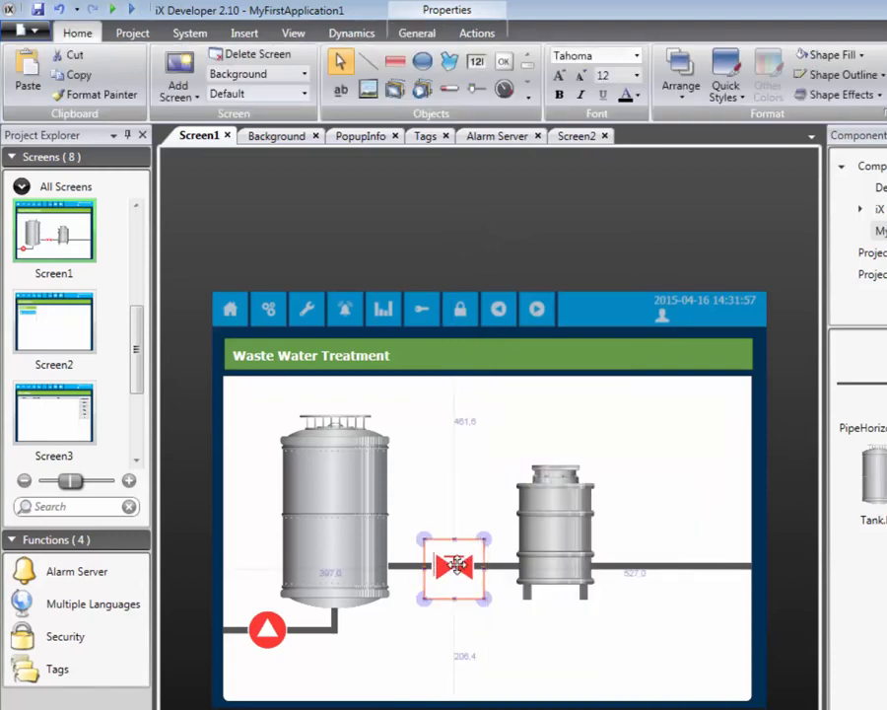
pyautogui.moveTo(453, 510); pyautogui.dragTo(672, 564)
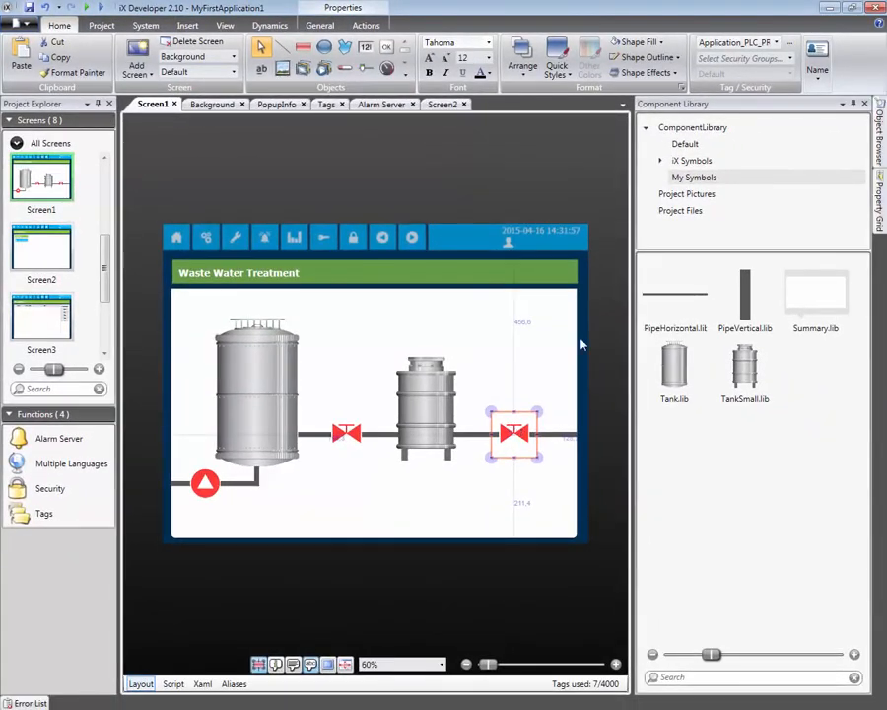
# Connect the copied valve symbol after the small tank to the tag Application_PLC_PRG_Valve2.
pyautogui.click(777, 45)
pyautogui.click(713, 200)
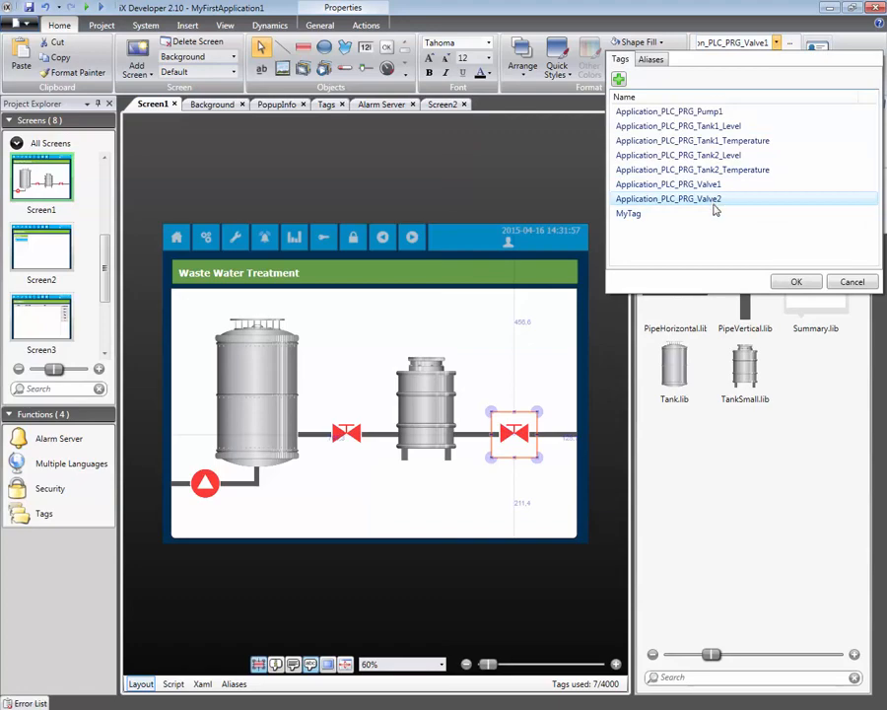
pyautogui.click(796, 282)
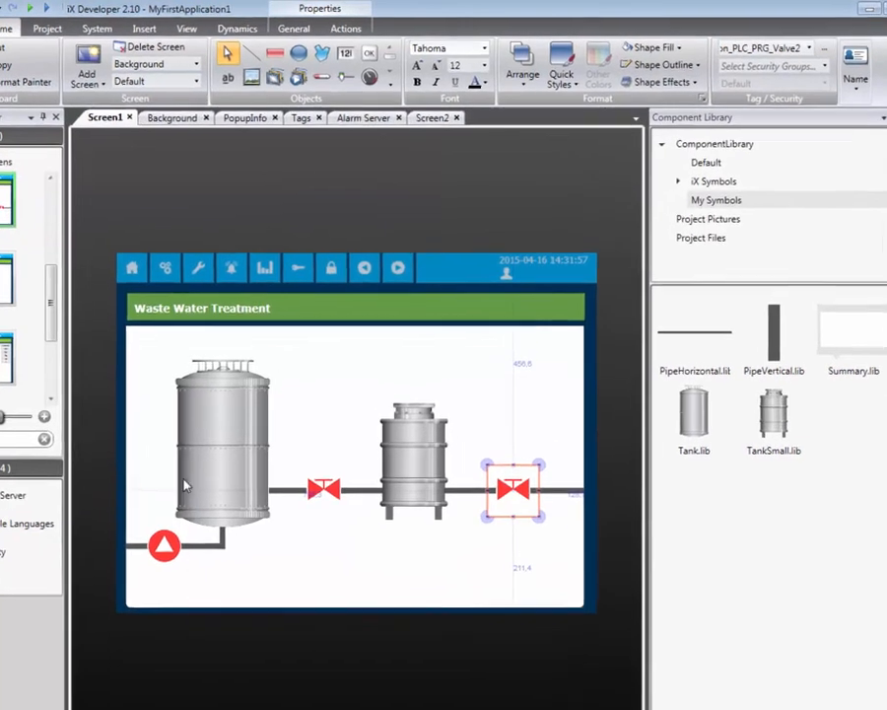
# Draw a linear meter over the body of the large tank and set its orientation to Vertical.
pyautogui.scroll(3, 185, 483)
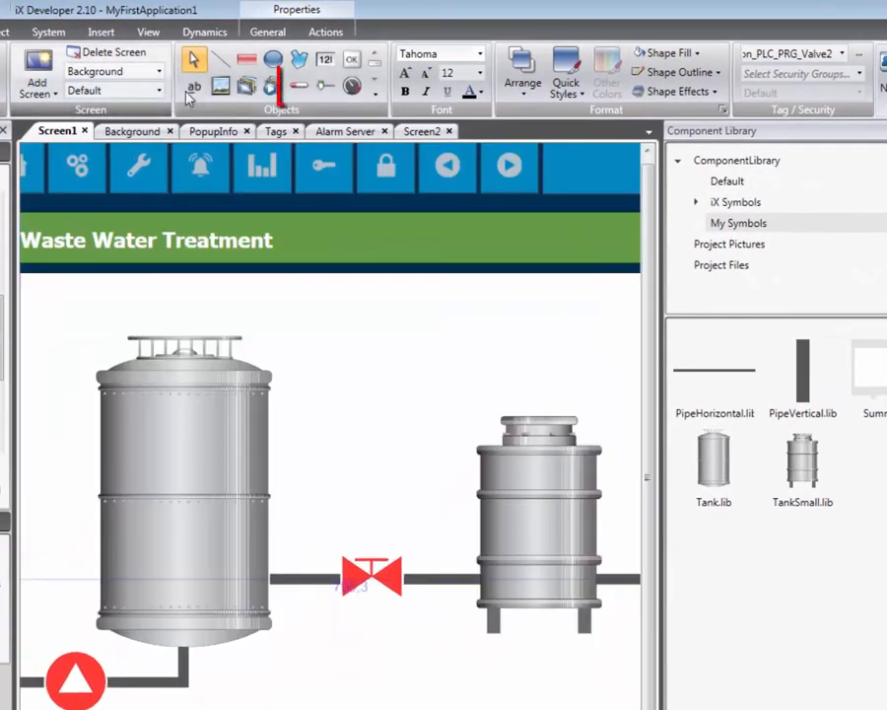
pyautogui.click(297, 87)
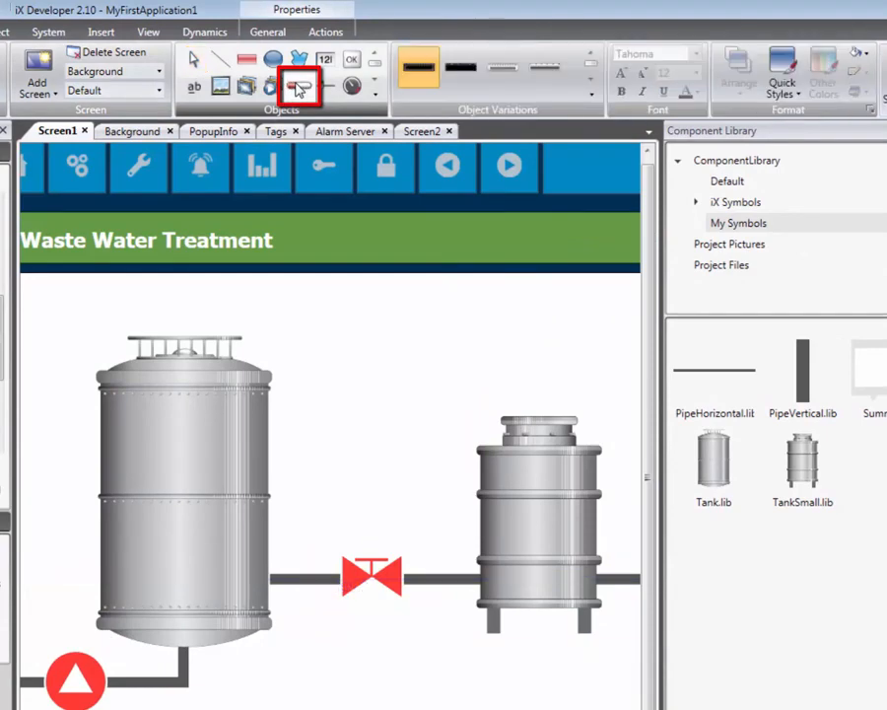
pyautogui.moveTo(135, 381)
pyautogui.mouseDown()
pyautogui.moveTo(206, 614)
pyautogui.moveTo(217, 618)
pyautogui.mouseUp()
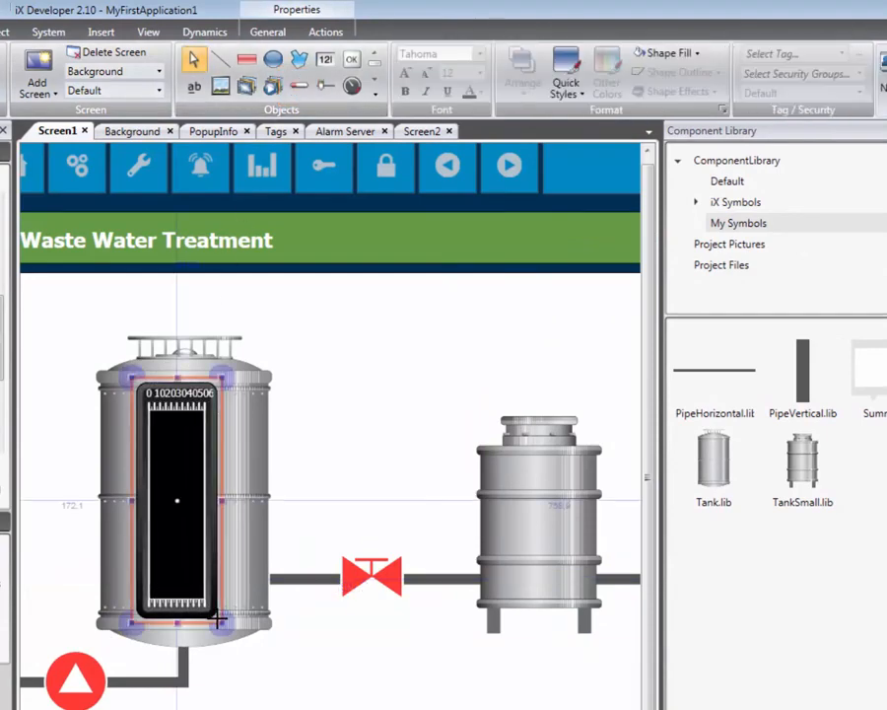
pyautogui.click(258, 30)
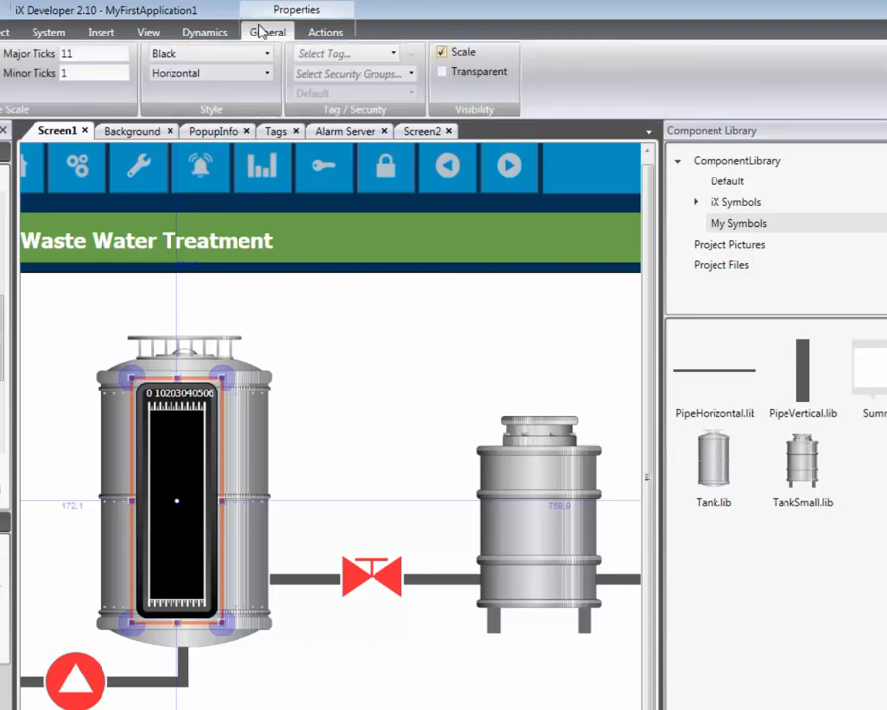
pyautogui.click(267, 74)
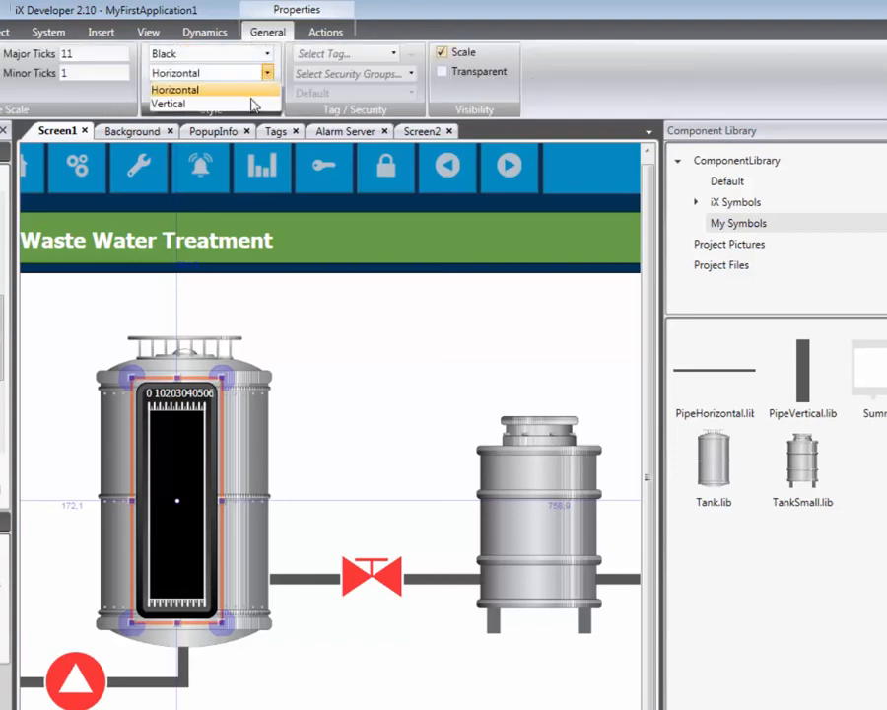
pyautogui.click(253, 104)
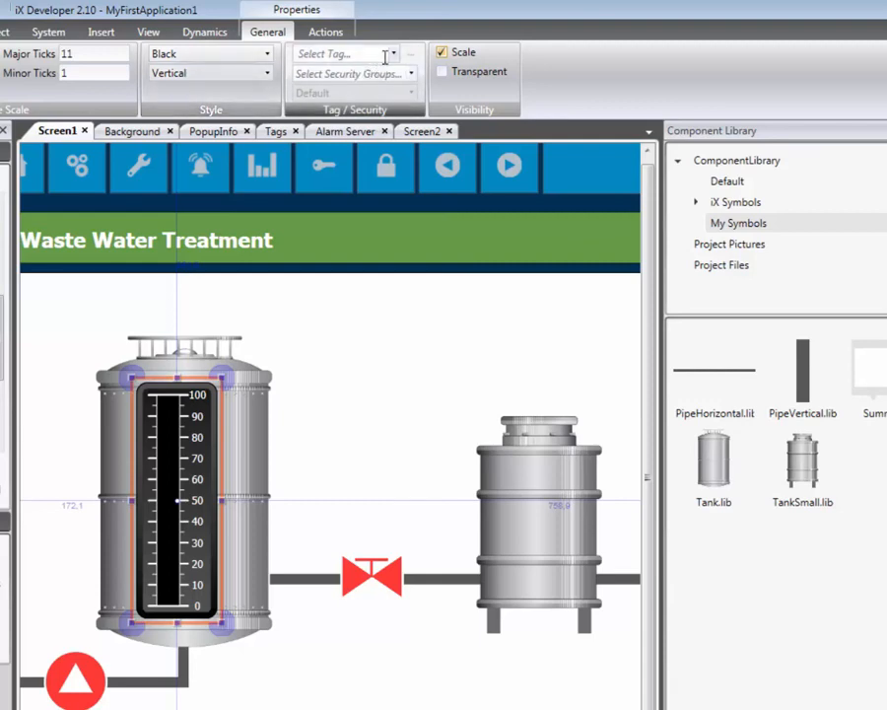
# Connect the large tank's linear meter to the tag Application_PLC_PRG_Tank1_Level.
pyautogui.click(393, 55)
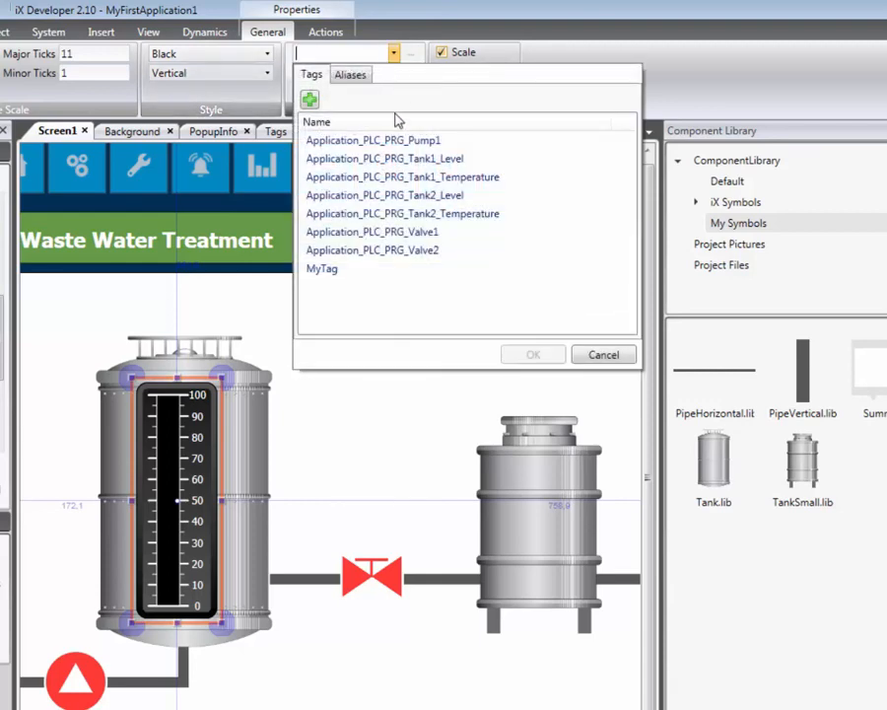
pyautogui.click(396, 158)
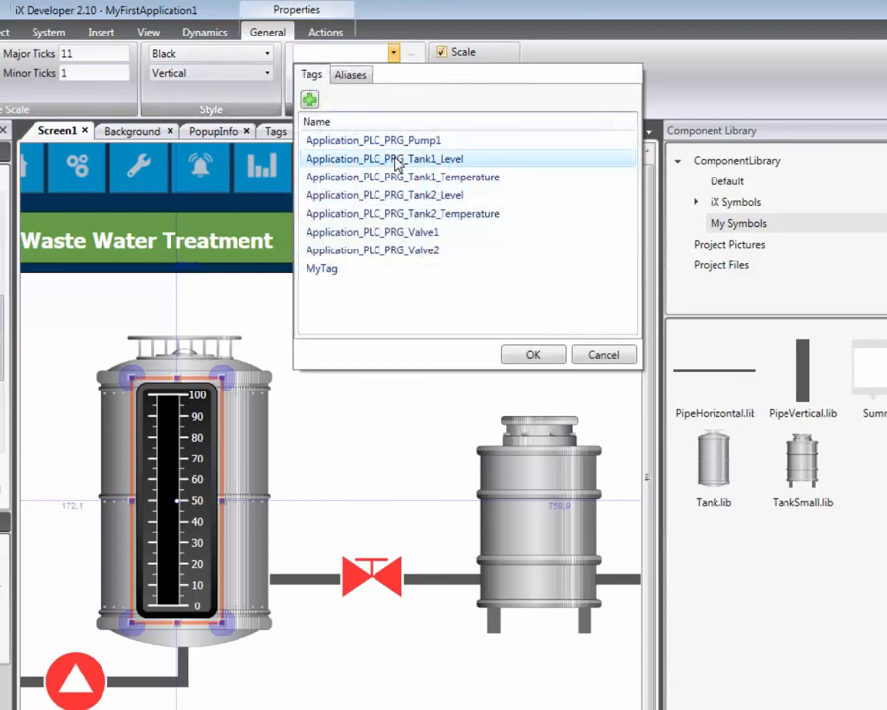
pyautogui.click(522, 355)
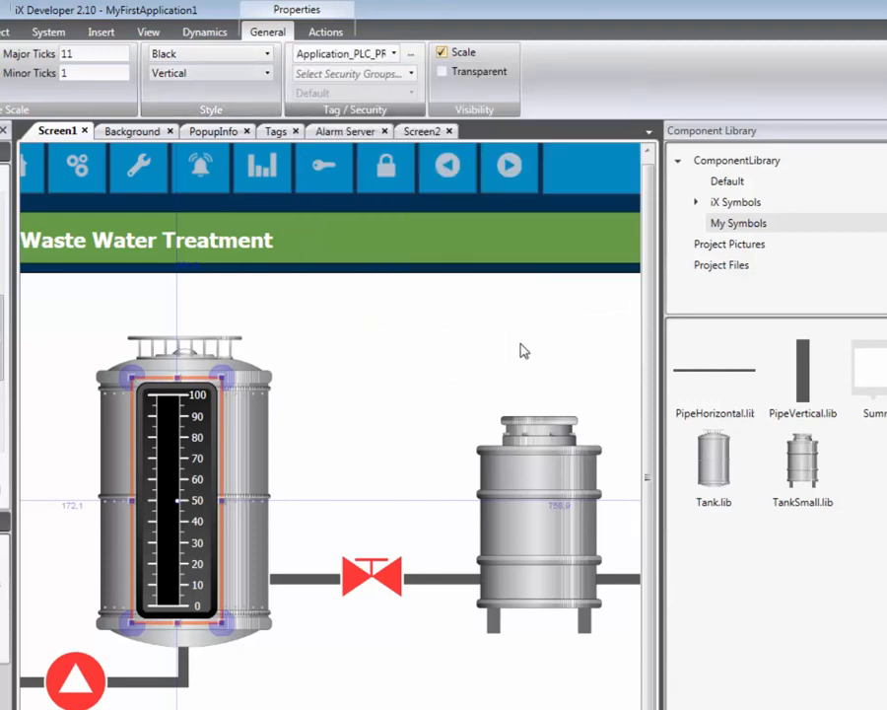
# Make the large tank's meter transparent without a scale, then shift its edge outward and widen it to about 114 pixels.
pyautogui.click(445, 75)
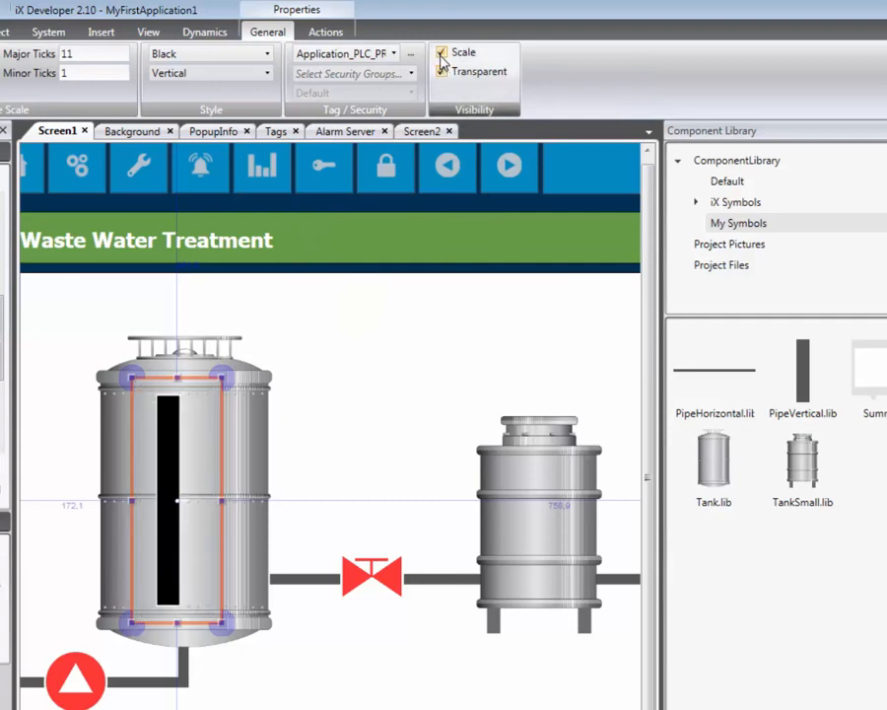
pyautogui.click(441, 53)
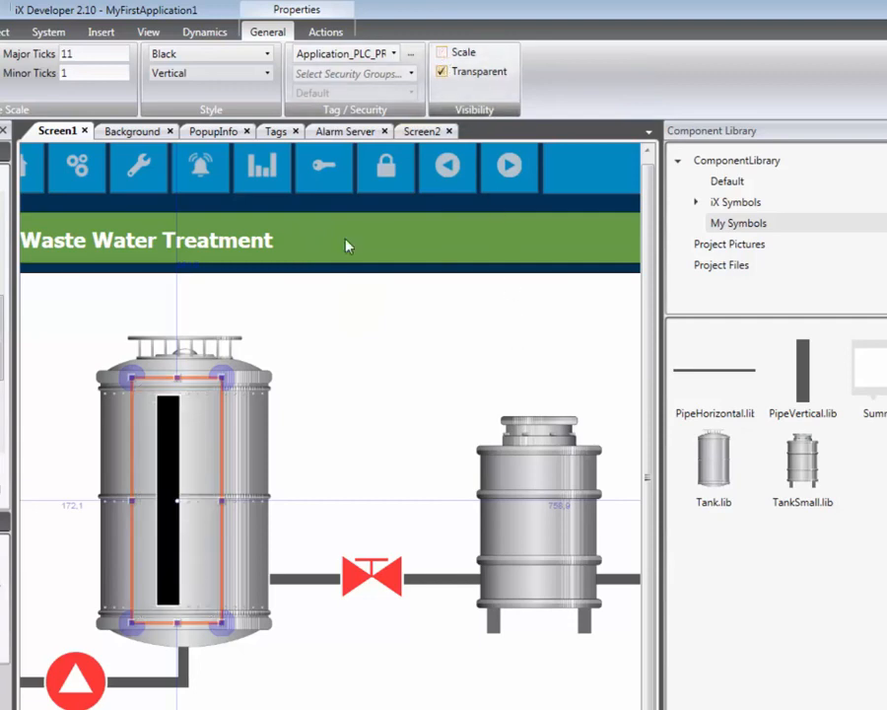
pyautogui.moveTo(169, 455); pyautogui.dragTo(148, 456)
pyautogui.moveTo(198, 500); pyautogui.dragTo(217, 501)
# Copy the large tank's linear meter and position the pasted copy over the small tank.
pyautogui.rightClick(156, 455)
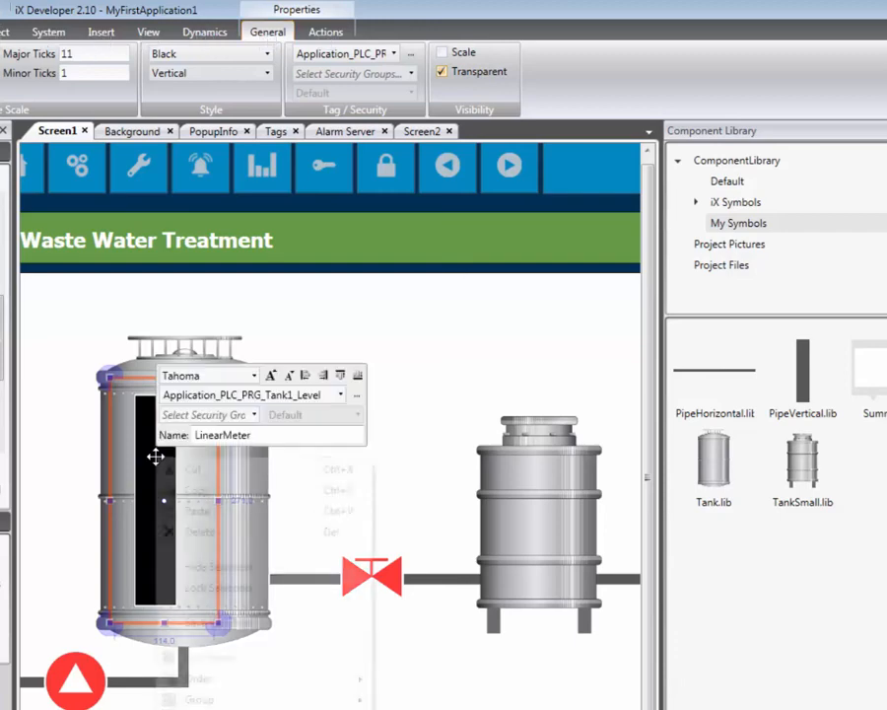
pyautogui.click(192, 491)
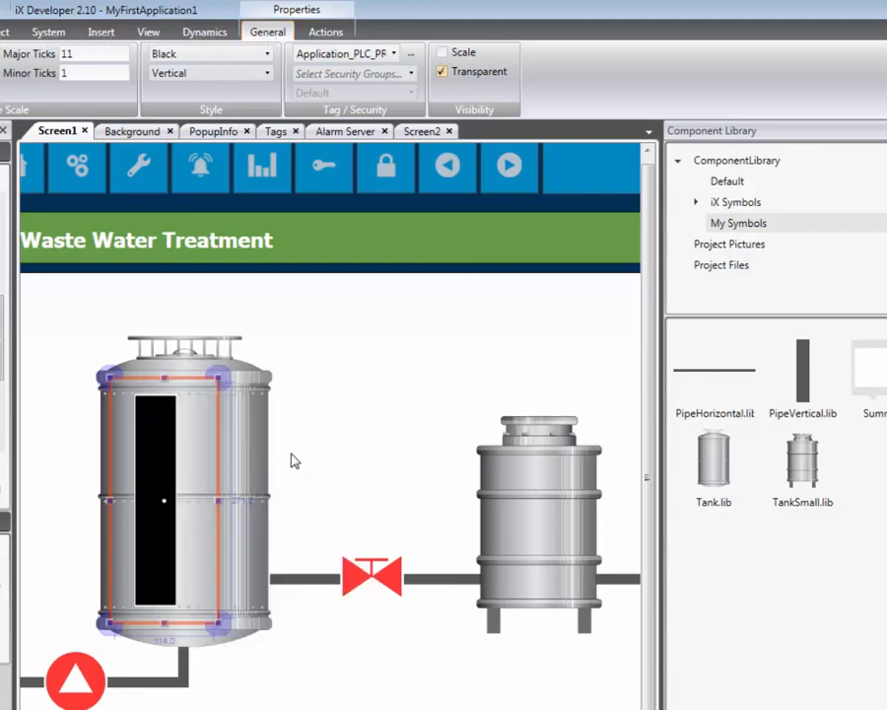
pyautogui.click(293, 458)
pyautogui.rightClick(292, 456)
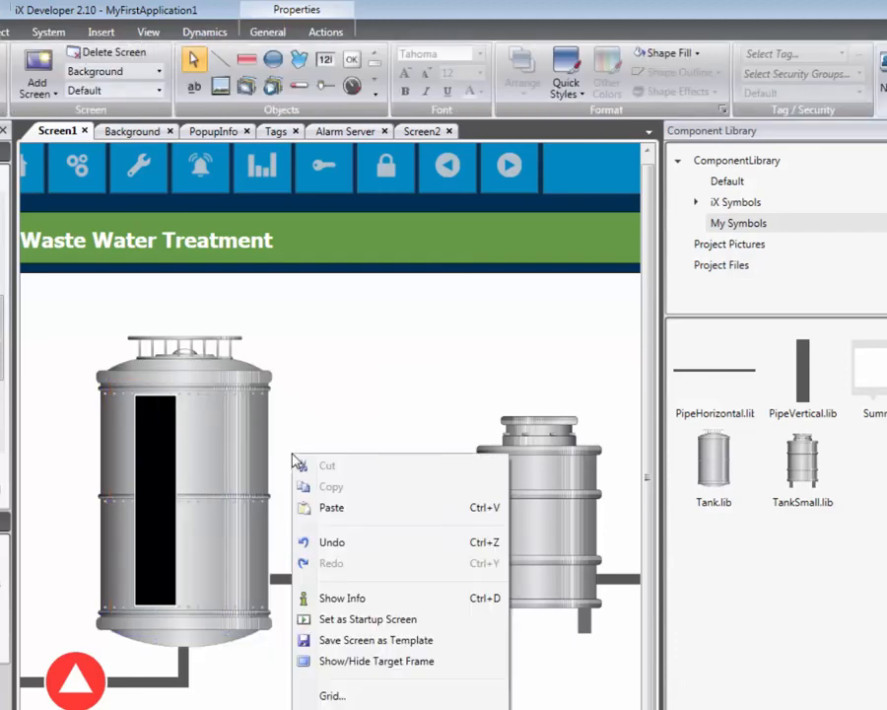
pyautogui.click(326, 510)
pyautogui.moveTo(170, 458); pyautogui.dragTo(526, 514)
pyautogui.press('alt')
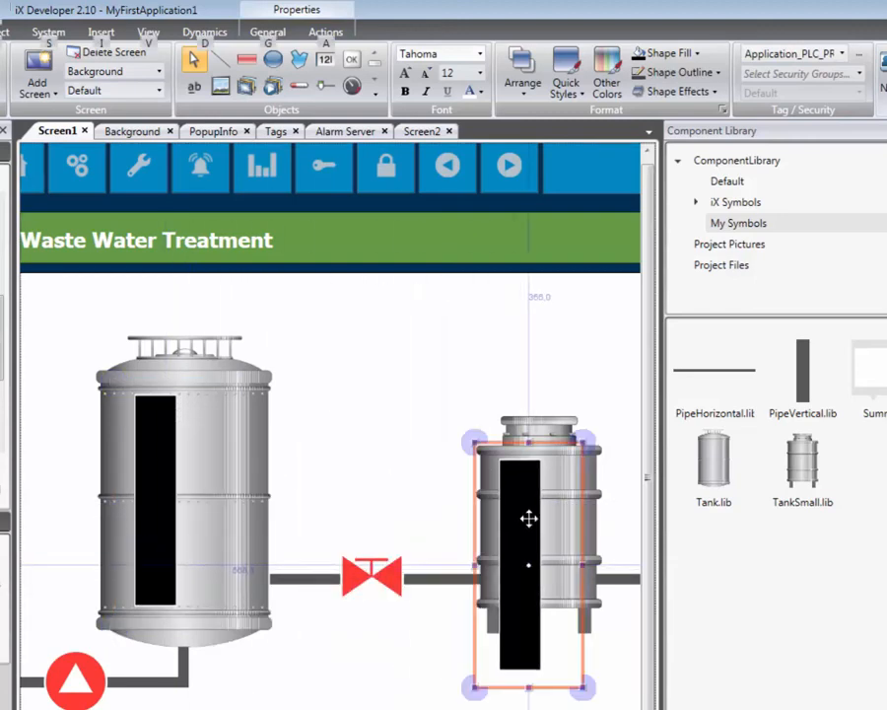
# Shrink the copied meter to fit within the small tank's body, about 101 pixels wide.
pyautogui.moveTo(530, 682); pyautogui.dragTo(528, 605)
pyautogui.press('alt')
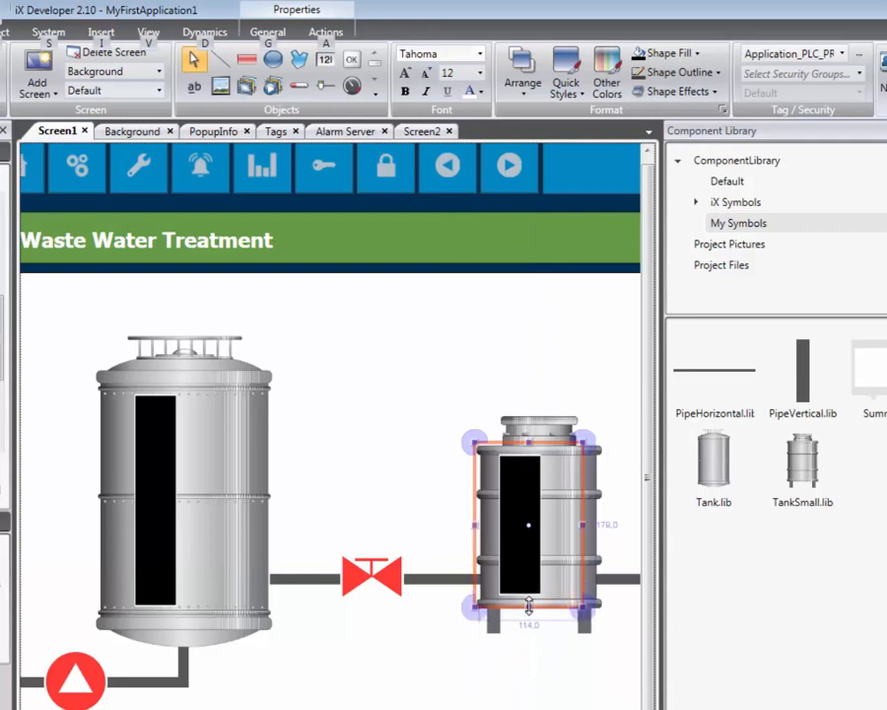
pyautogui.moveTo(582, 525); pyautogui.dragTo(572, 524)
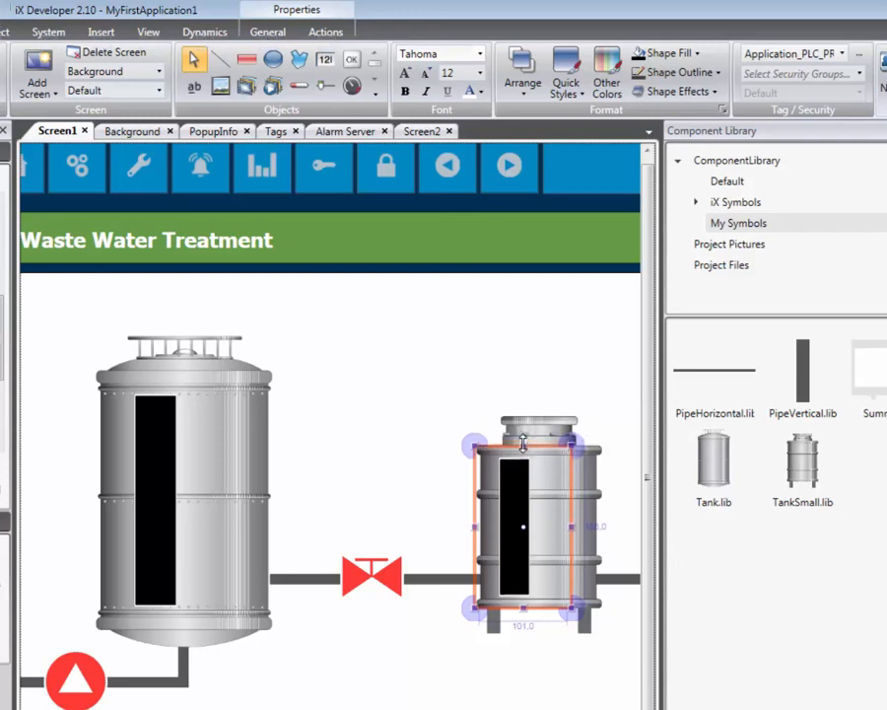
pyautogui.moveTo(524, 441); pyautogui.dragTo(523, 444)
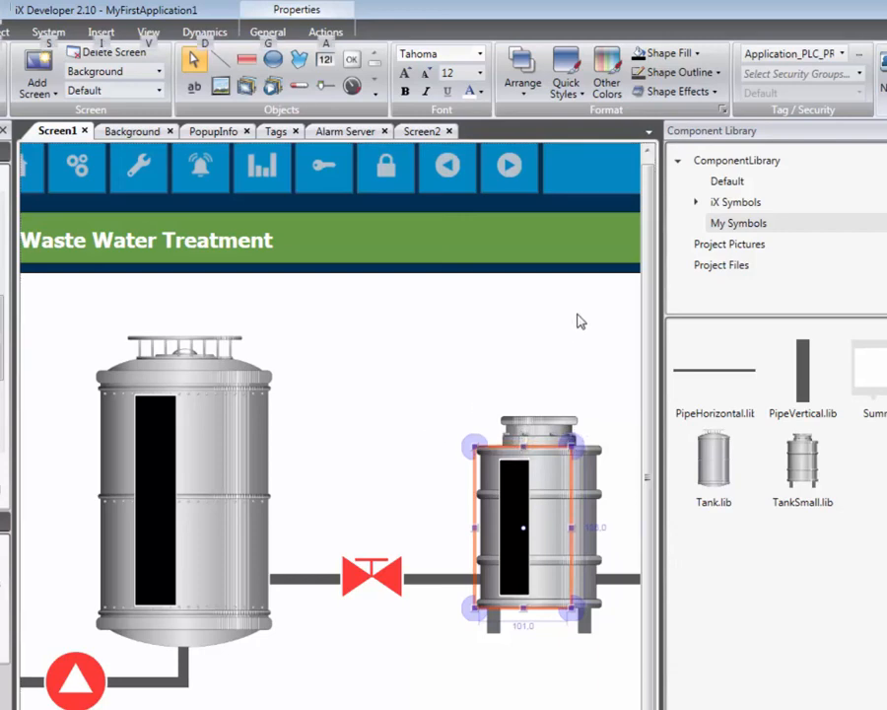
# Reconnect the small tank's meter to the tag Application_PLC_PRG_Tank2_Level and deselect it.
pyautogui.click(840, 56)
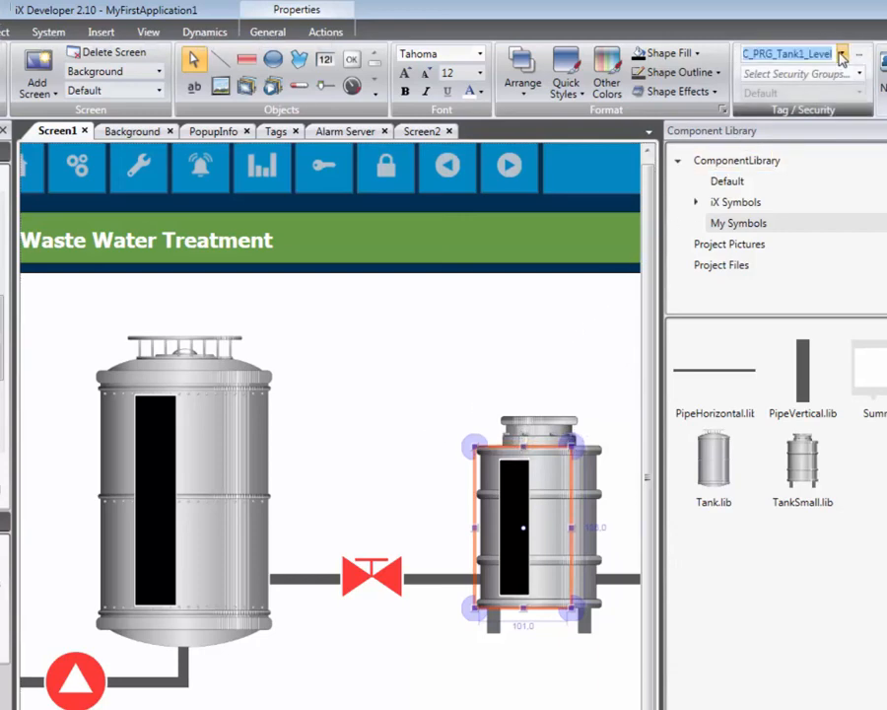
pyautogui.click(771, 198)
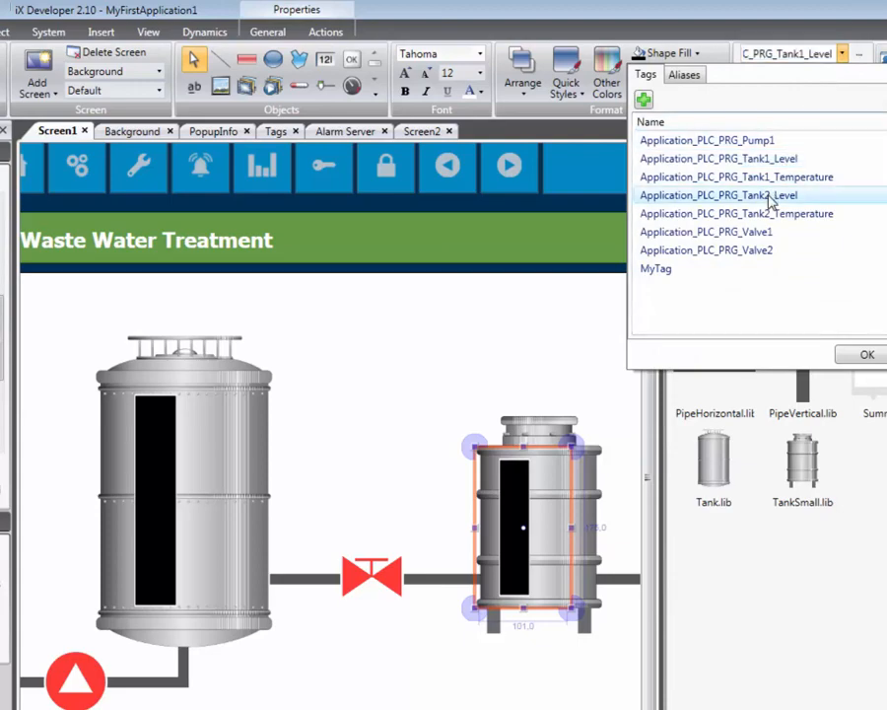
pyautogui.click(855, 353)
pyautogui.click(486, 370)
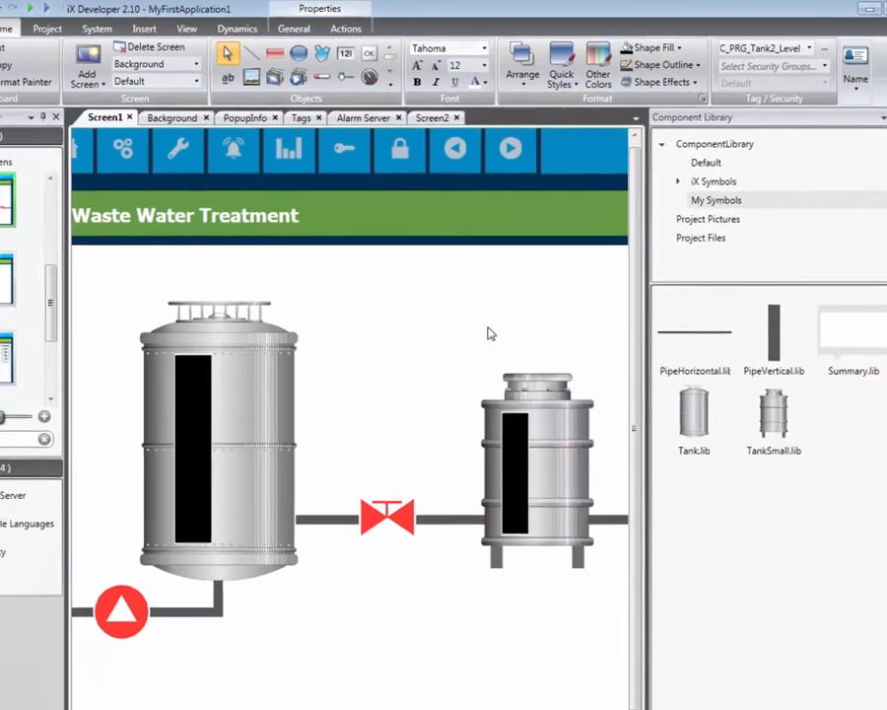
# Run the project to start the Waste Water Treatment application.
pyautogui.scroll(-2, 486, 371)
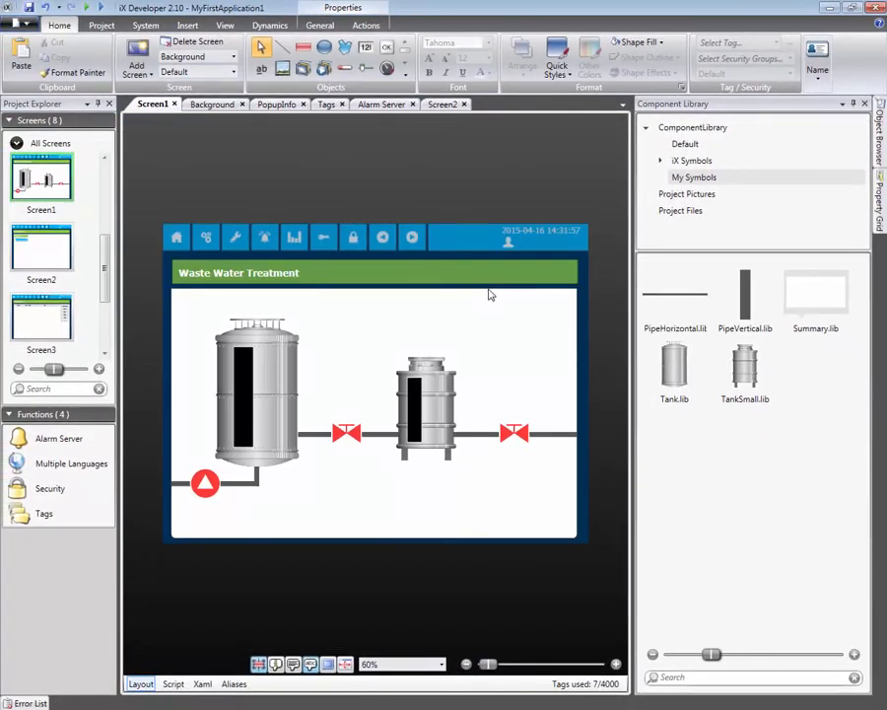
pyautogui.click(109, 28)
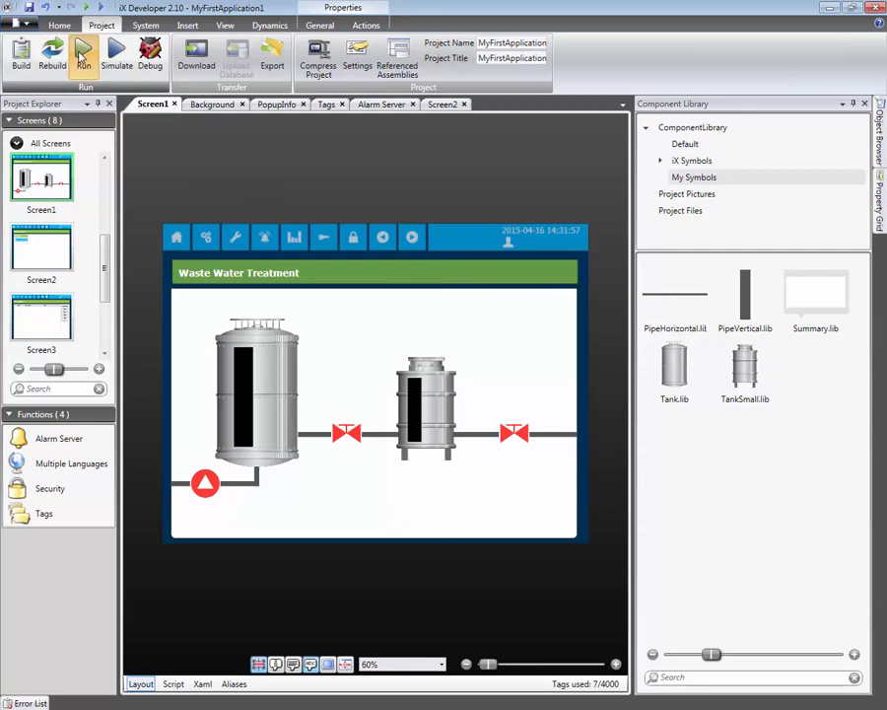
pyautogui.click(83, 55)
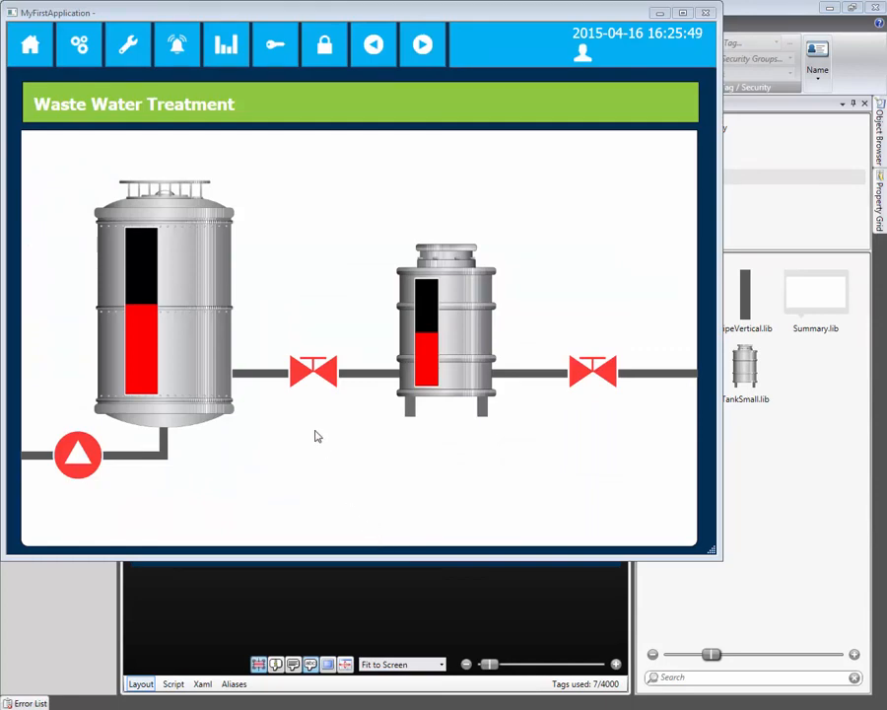
# Test the running screen by toggling the first valve and the pump on and off, and switching the second valve on.
pyautogui.click(311, 372)
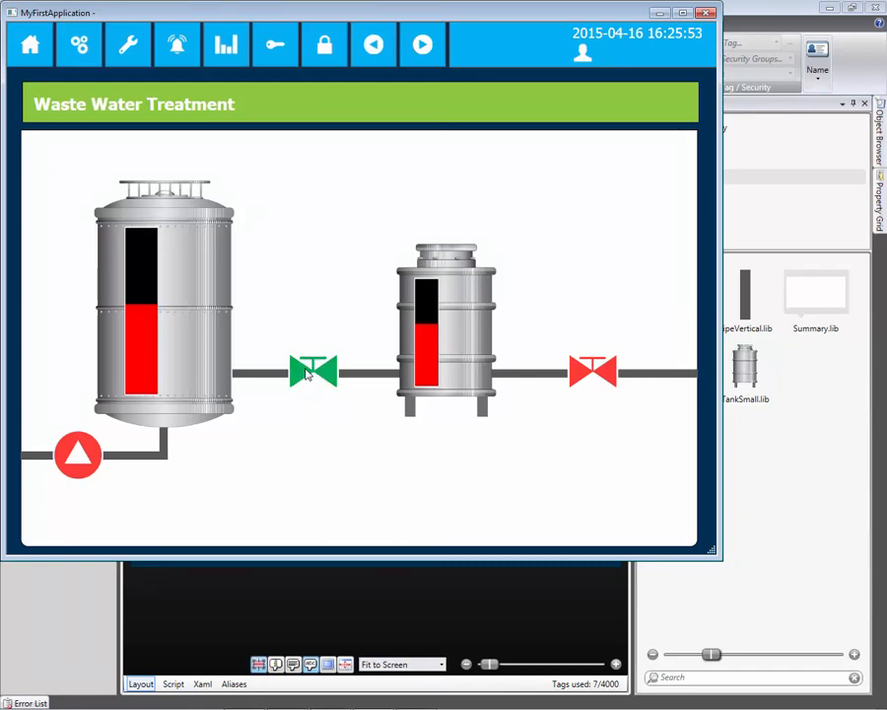
pyautogui.click(307, 372)
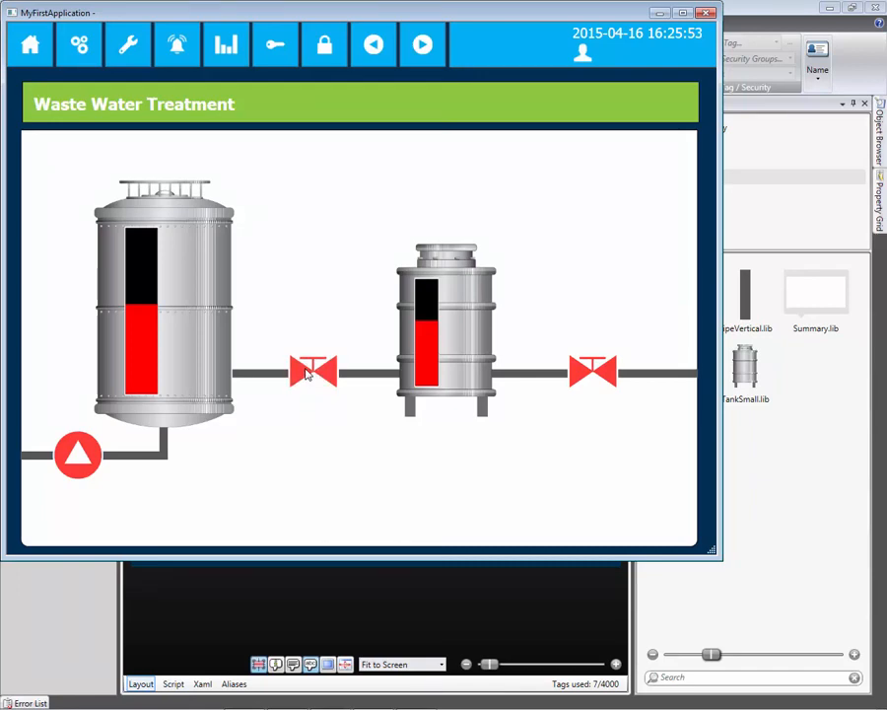
pyautogui.click(72, 452)
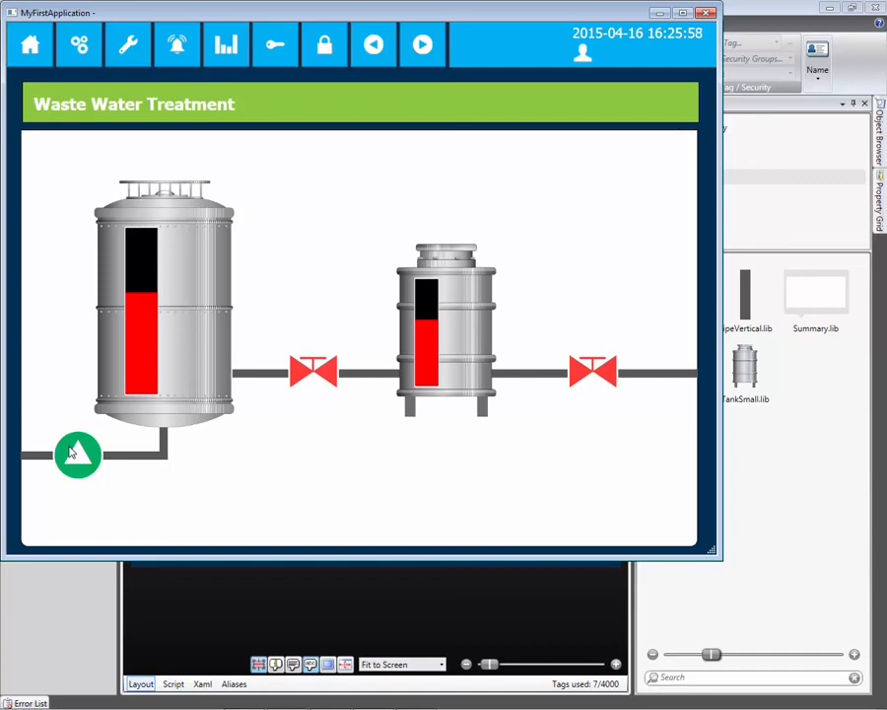
pyautogui.click(71, 452)
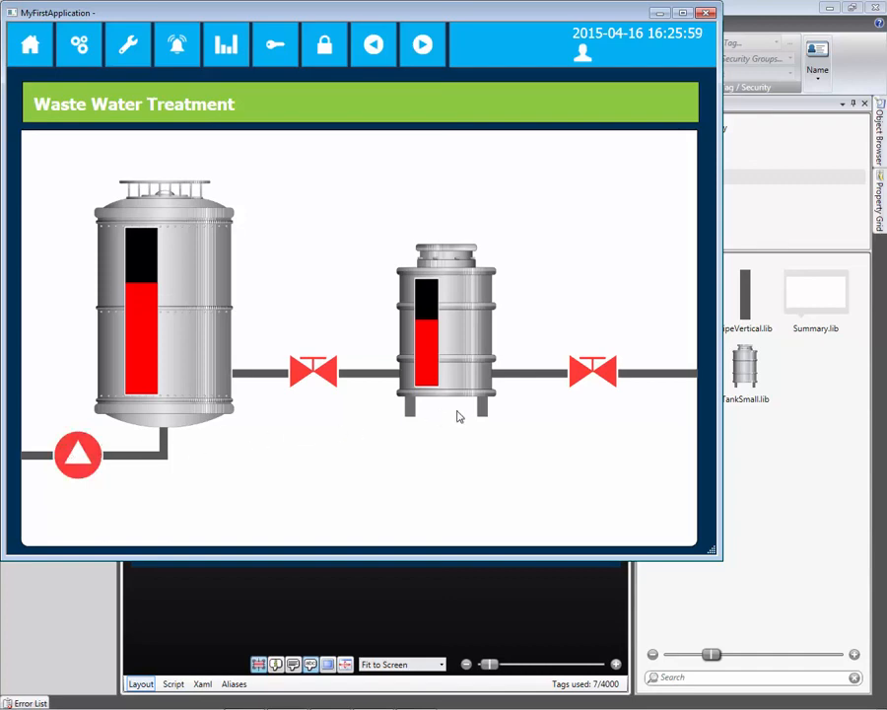
pyautogui.click(587, 379)
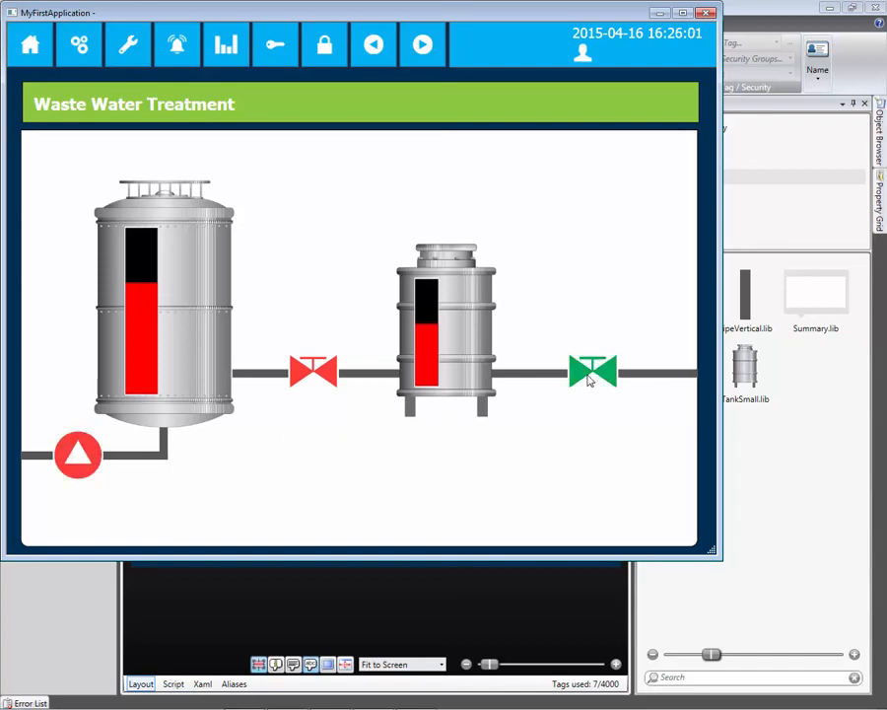